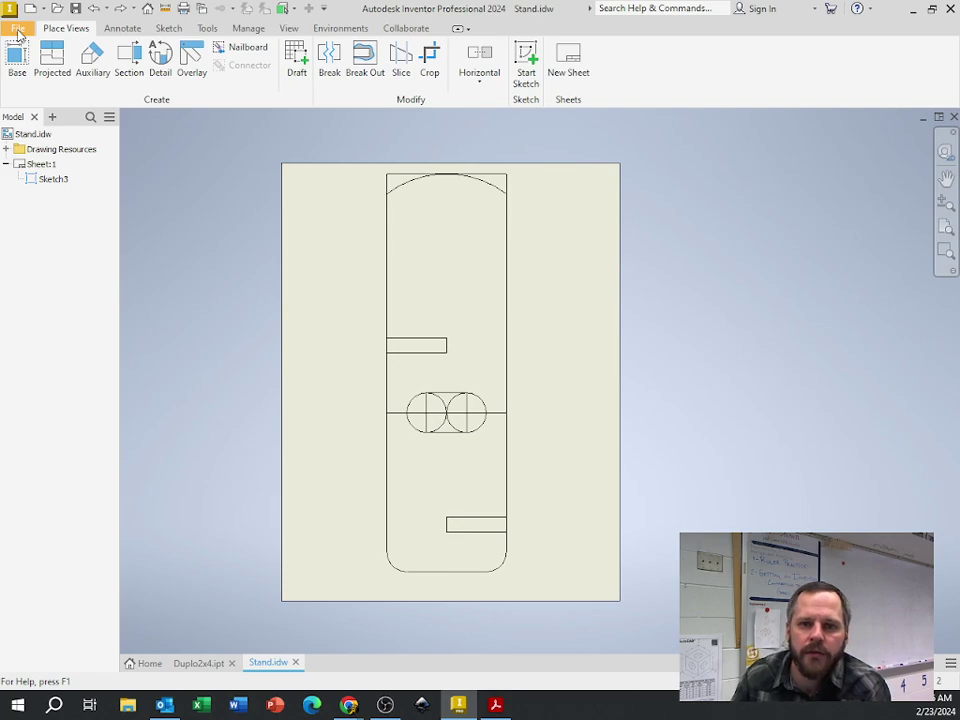
# Export the Stand drawing from Inventor as Stand.pdf into the Engineering folder
pyautogui.click(15, 28)
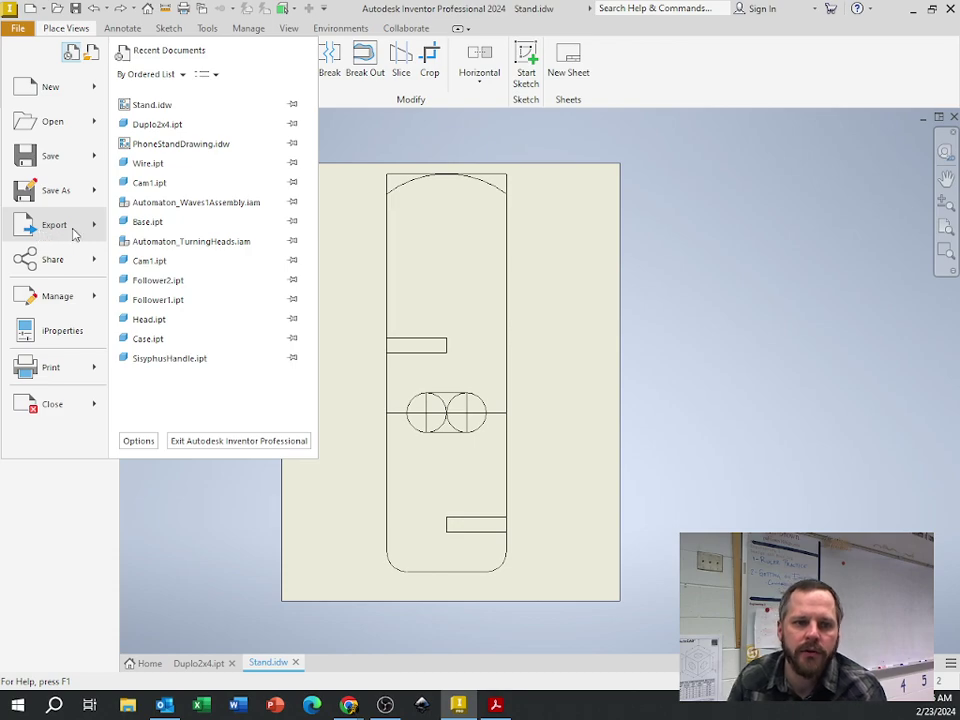
pyautogui.moveTo(74, 234)
pyautogui.click(195, 146)
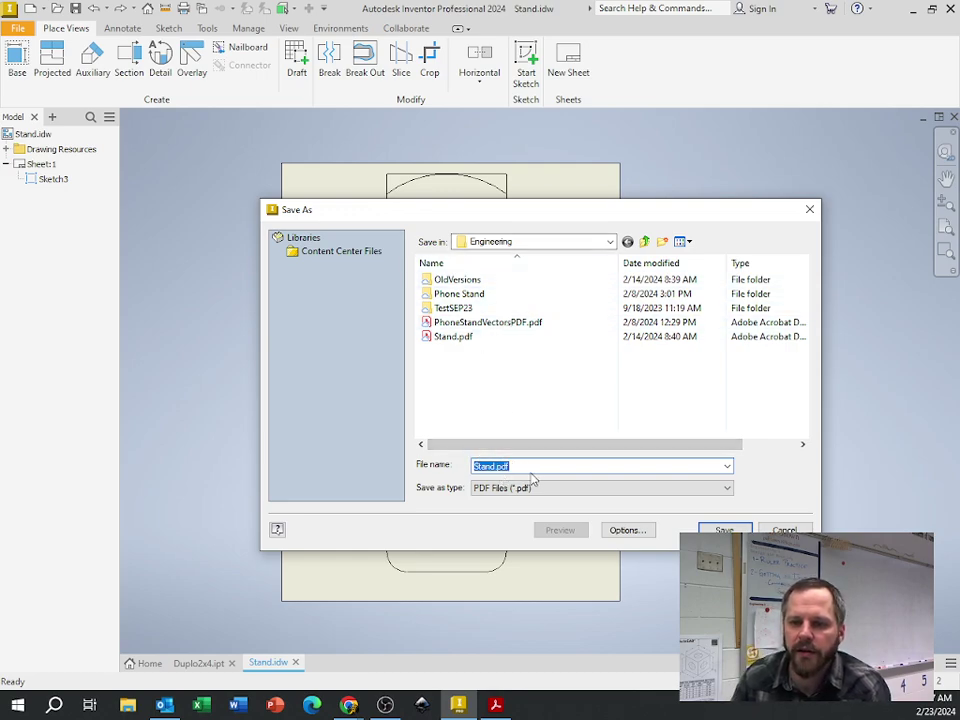
pyautogui.click(722, 530)
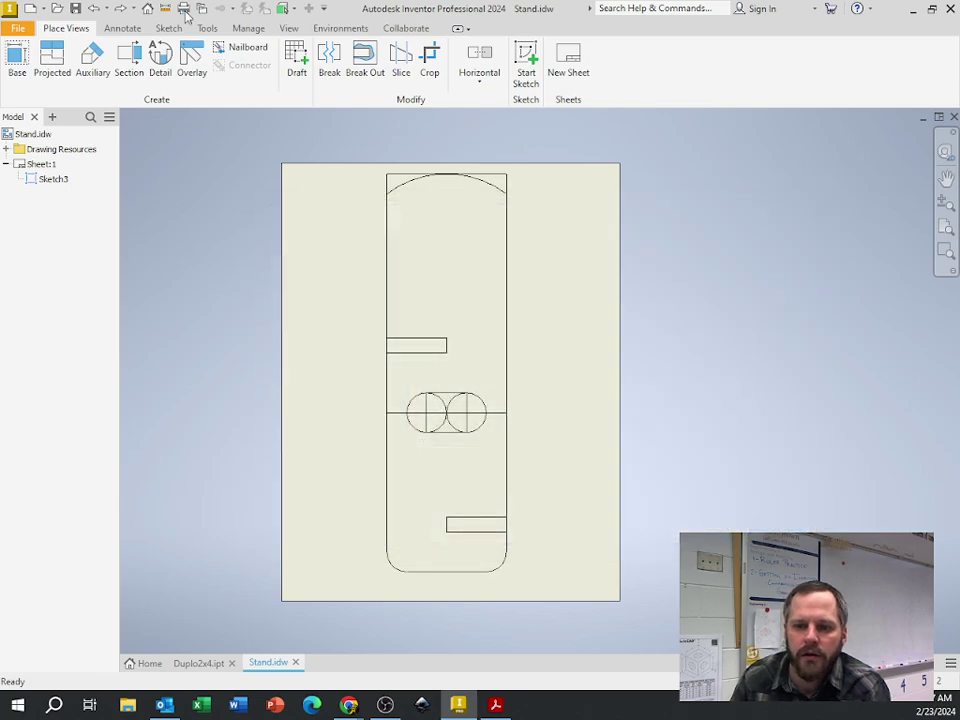
# Minimize Inventor and Chrome, then launch Inkscape from the Start menu's app list
pyautogui.click(912, 9)
pyautogui.click(875, 17)
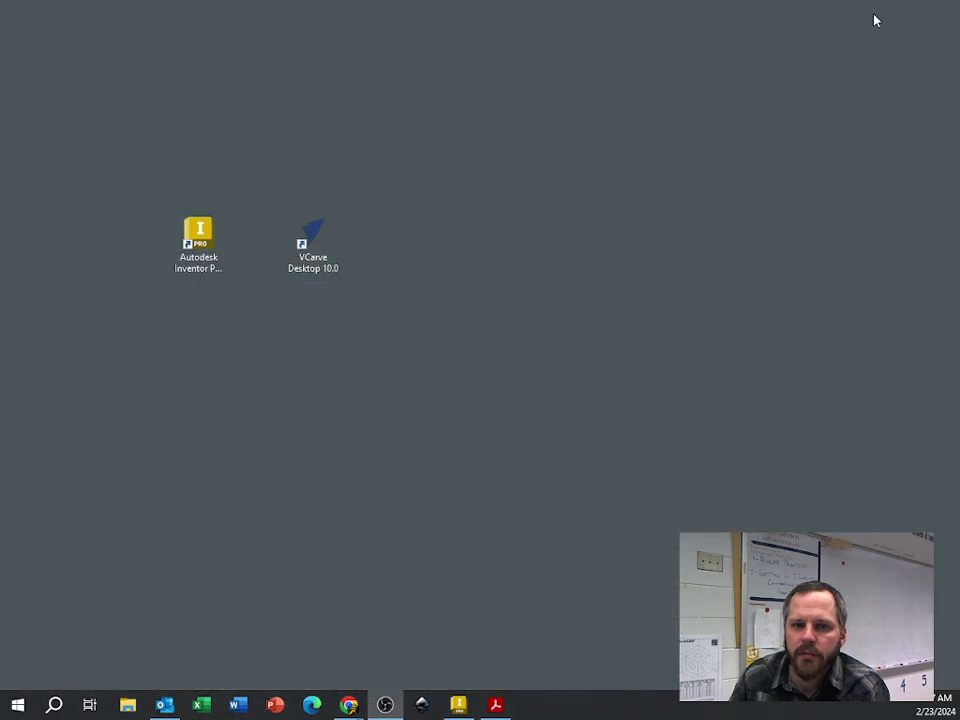
pyautogui.click(18, 705)
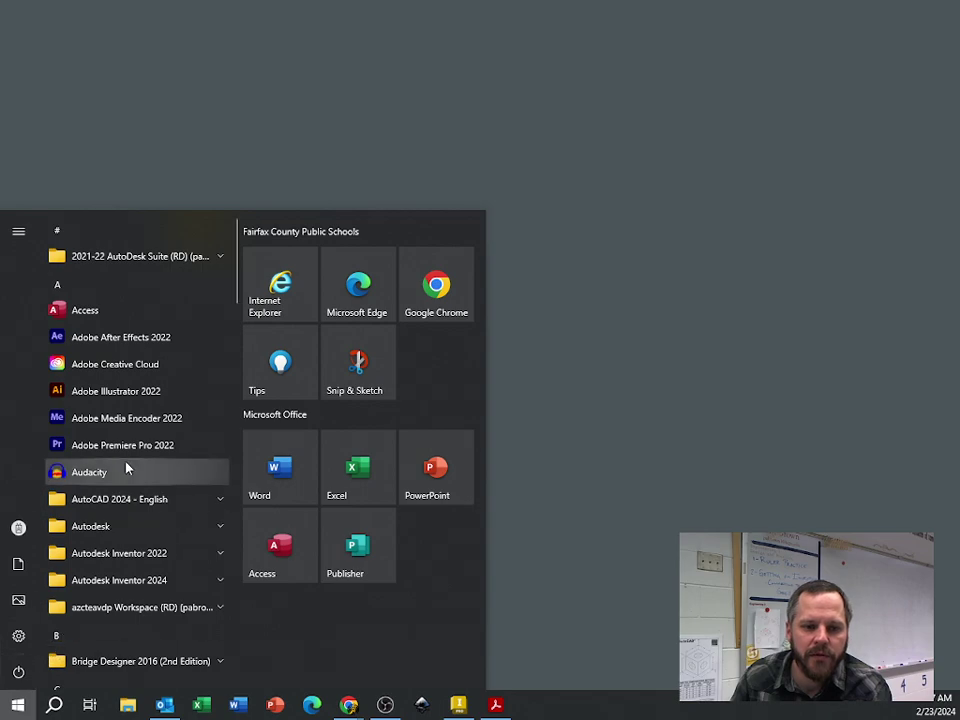
pyautogui.scroll(-8, 124, 468)
pyautogui.scroll(-2, 104, 400)
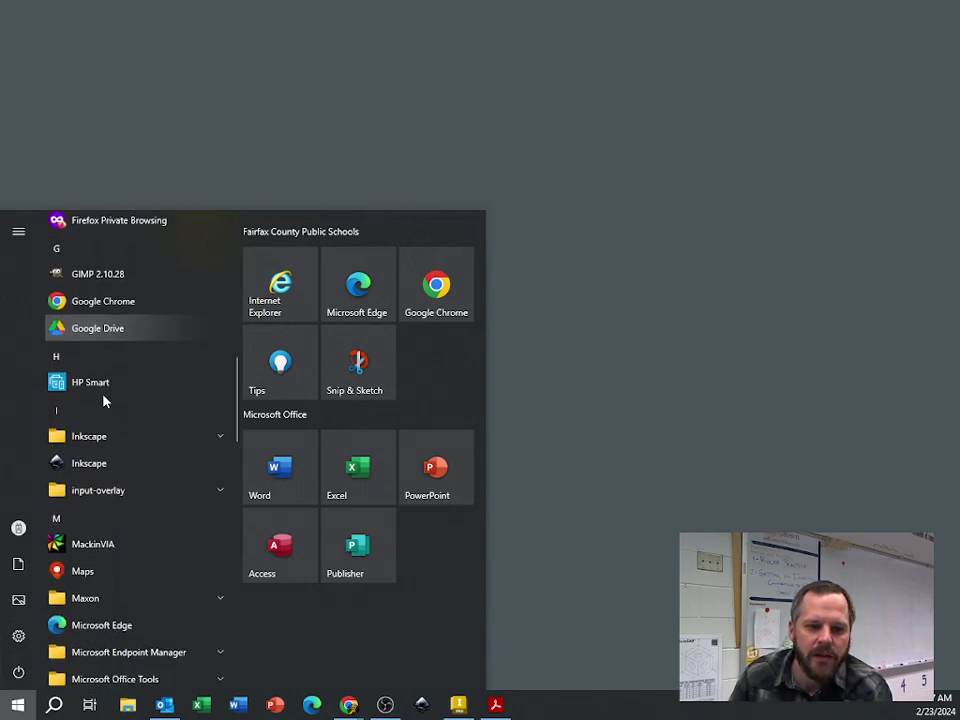
pyautogui.click(75, 465)
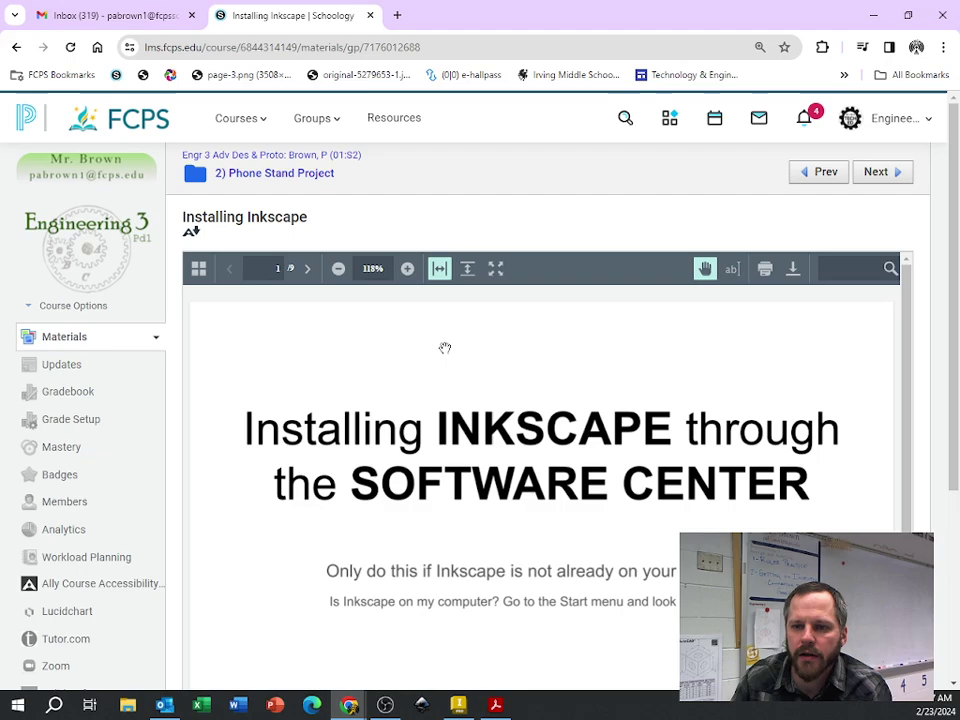
# Scroll the Installing Inkscape guide from page 1 to page 8's New Document step
pyautogui.scroll(-5, 393, 469)
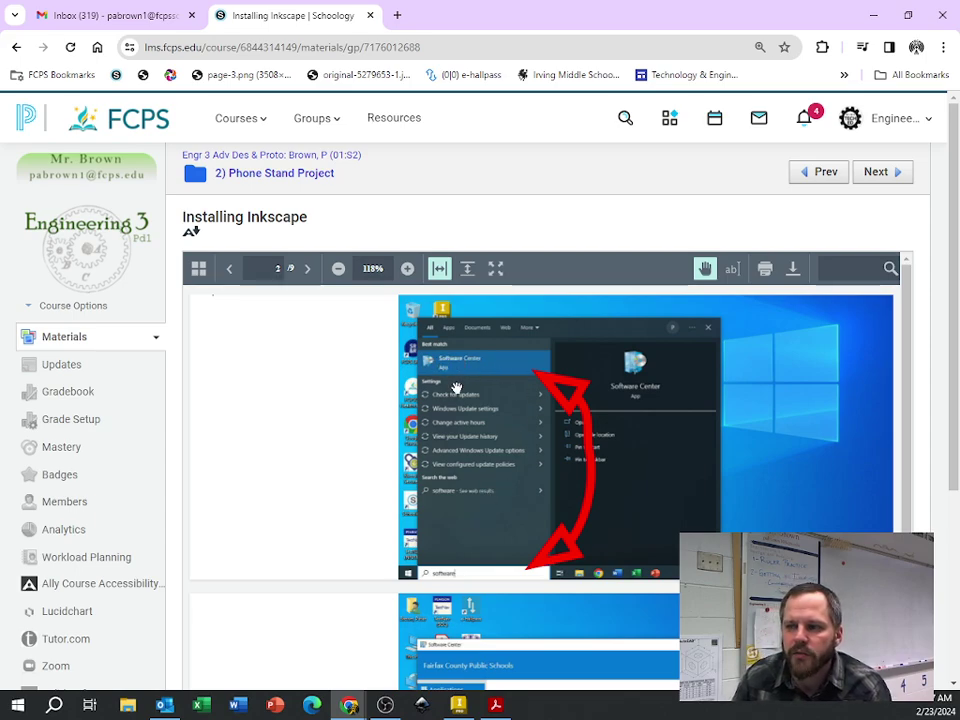
pyautogui.scroll(-4, 456, 387)
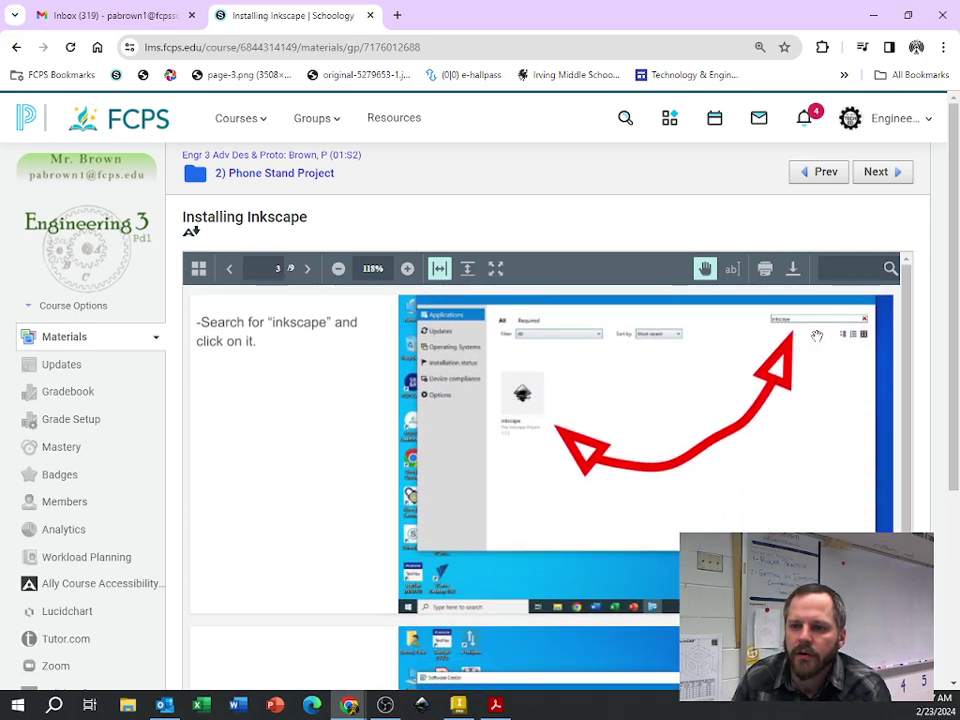
pyautogui.scroll(-4, 511, 397)
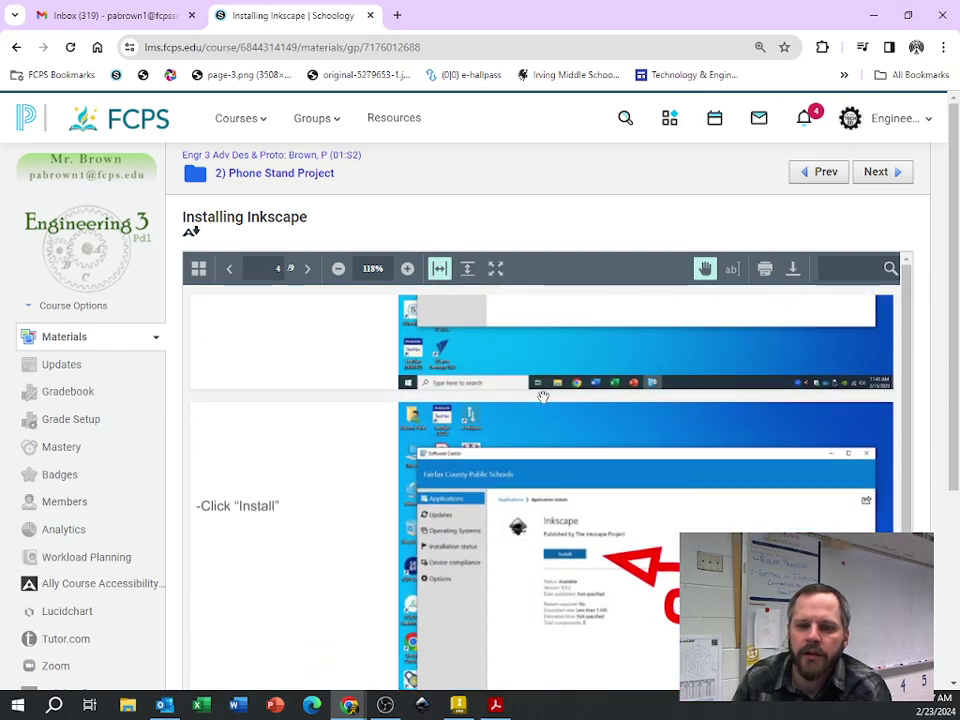
pyautogui.scroll(1, 540, 393)
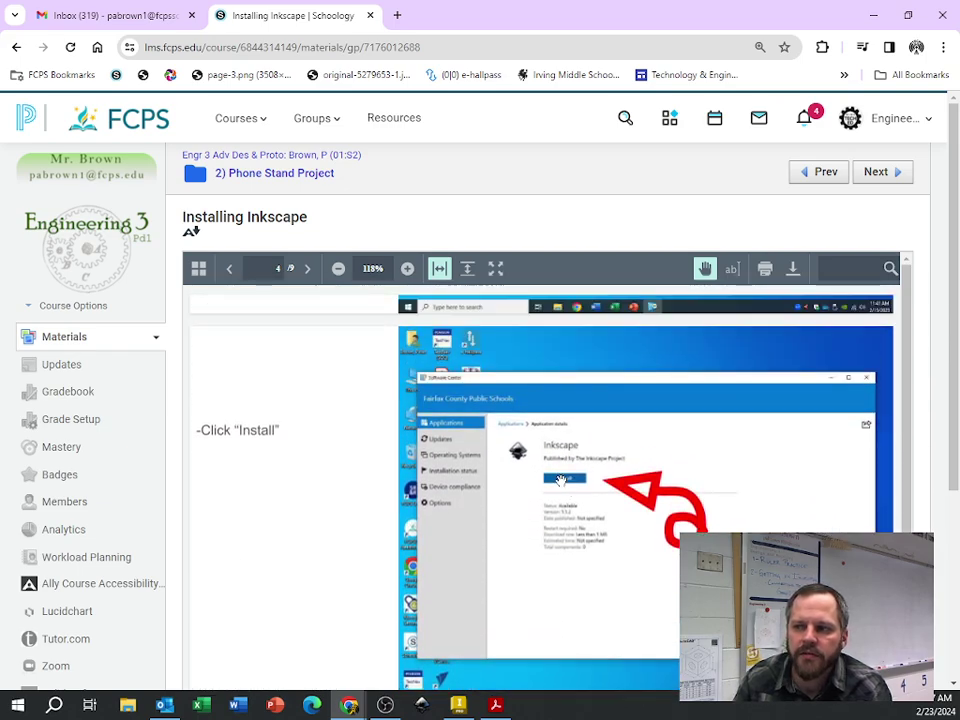
pyautogui.scroll(-5, 570, 476)
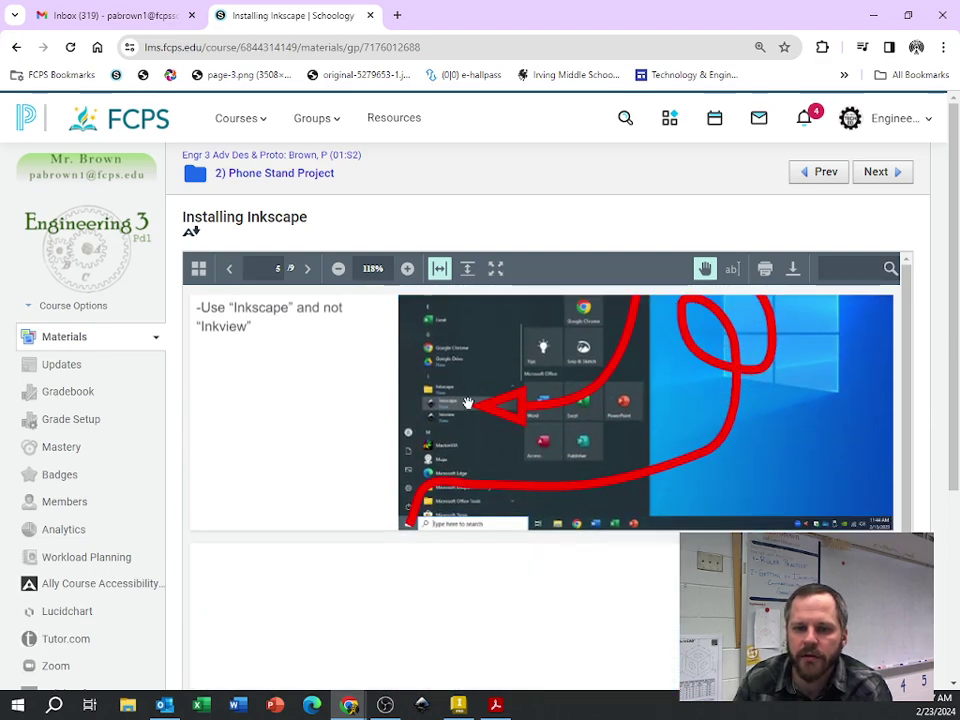
pyautogui.scroll(-8, 465, 405)
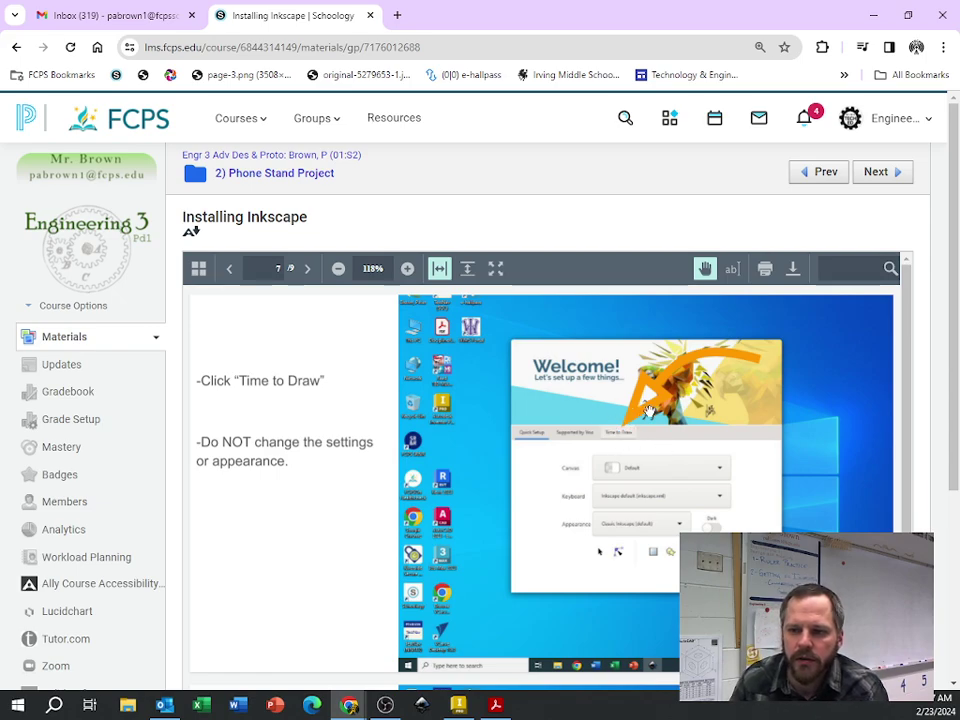
pyautogui.scroll(-5, 648, 410)
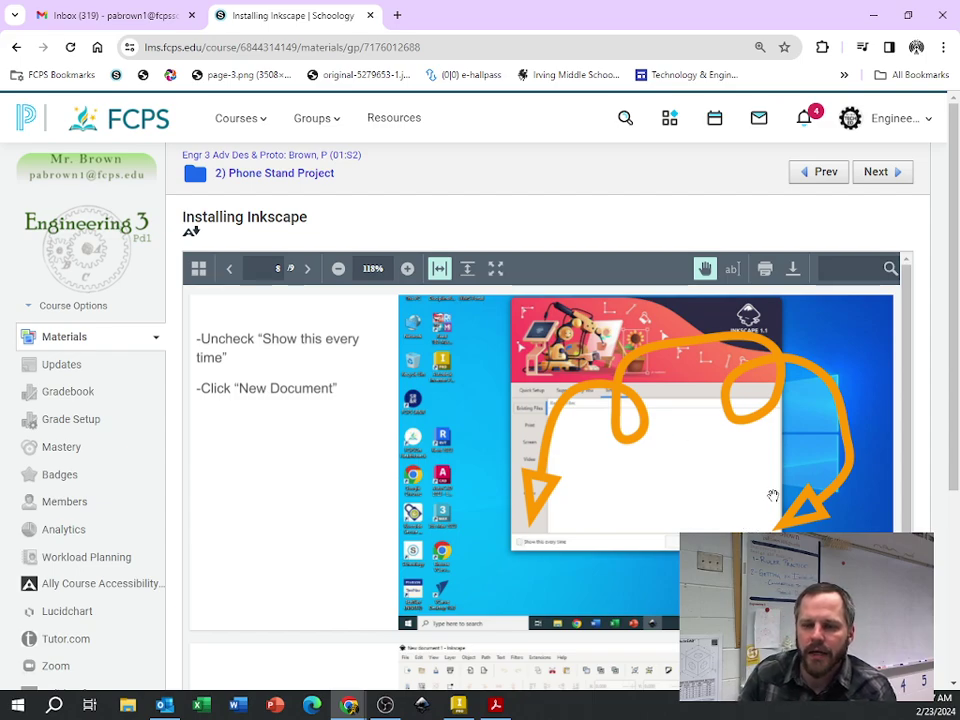
# Bring up Inkscape and close the Arrange, Document Properties, Fill and Stroke, Path Effects, Layers and Align panels
pyautogui.click(874, 15)
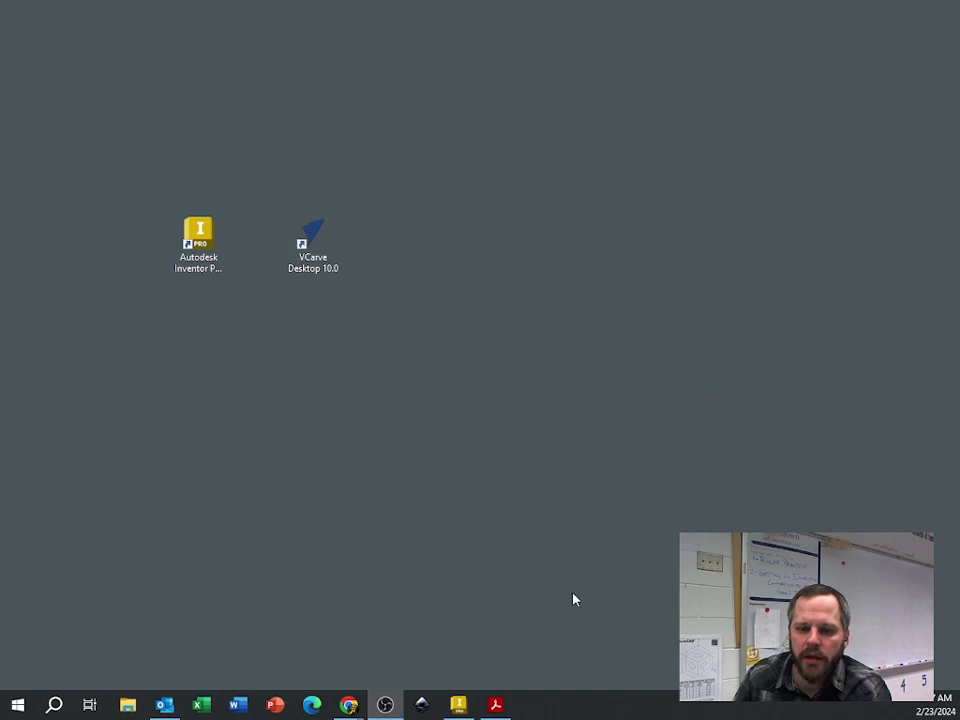
pyautogui.click(423, 706)
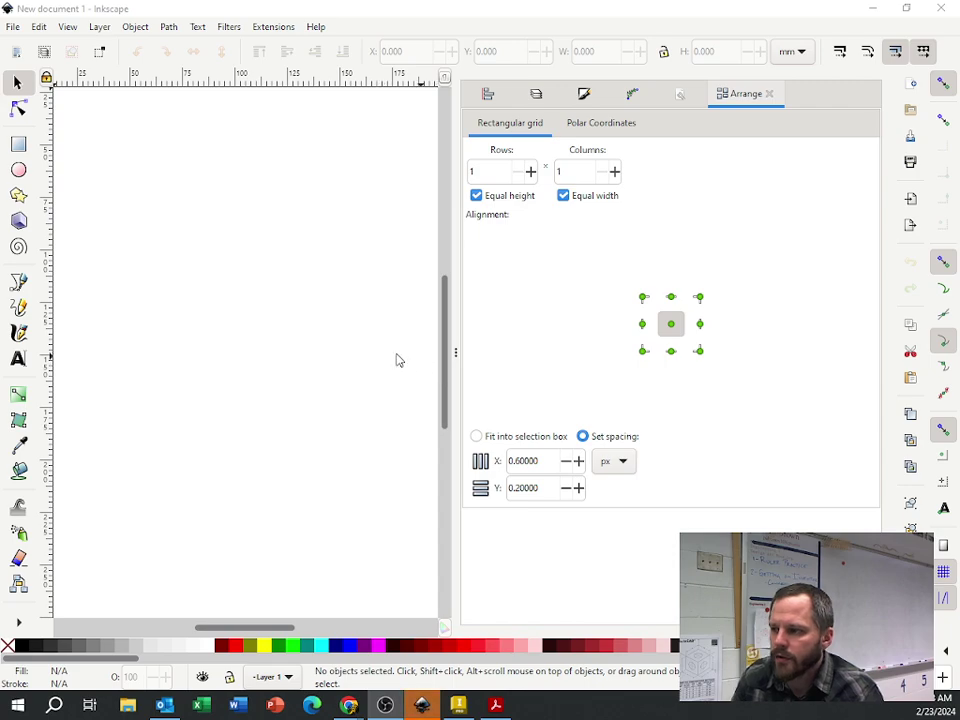
pyautogui.click(768, 93)
pyautogui.click(772, 93)
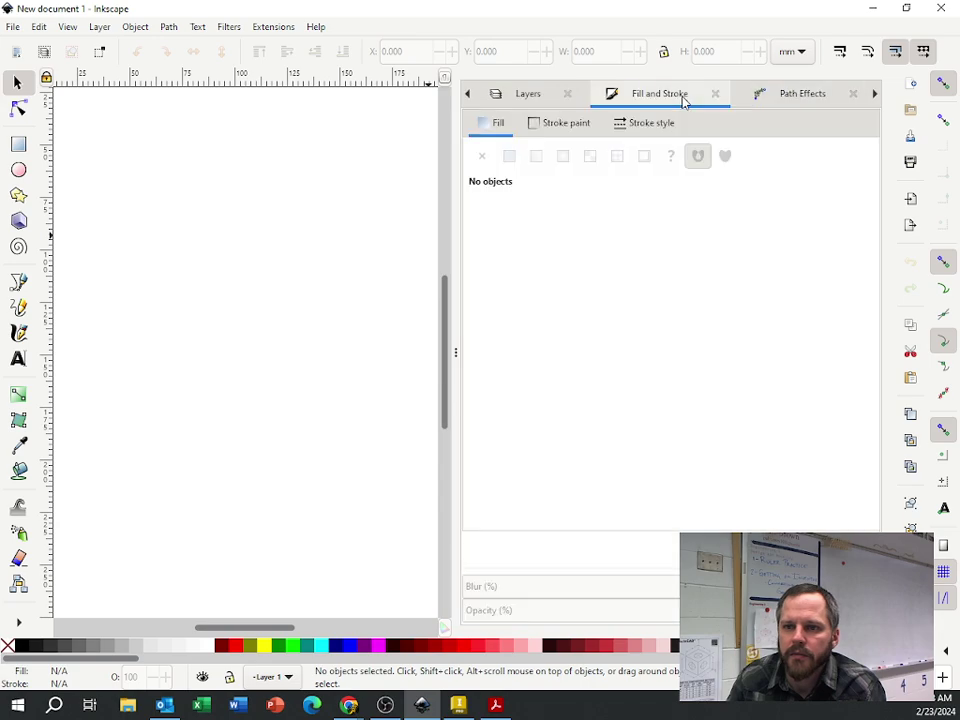
pyautogui.click(686, 93)
pyautogui.click(751, 93)
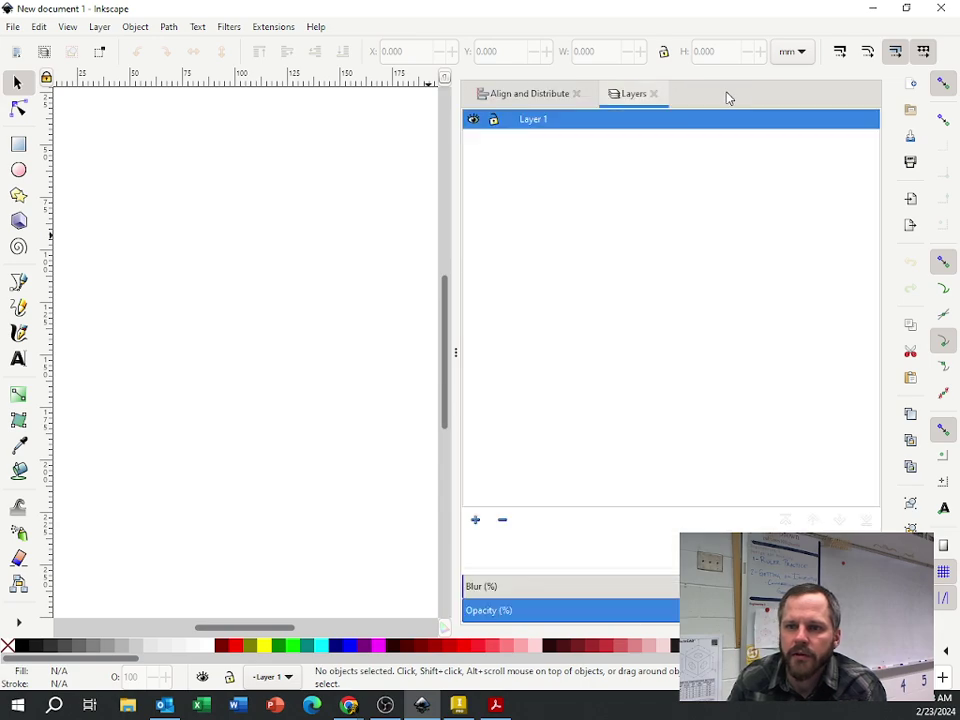
pyautogui.click(654, 93)
pyautogui.click(575, 94)
# Zoom in and out around the blank new document page
pyautogui.scroll(-4, 381, 321)
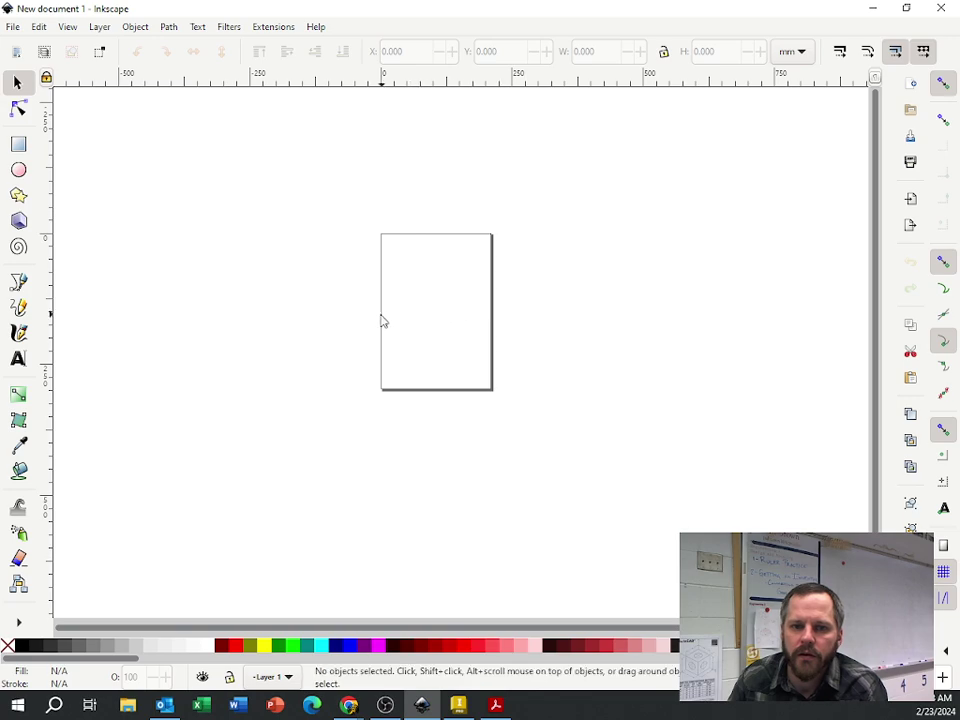
pyautogui.scroll(4, 381, 321)
pyautogui.scroll(-2, 478, 306)
pyautogui.scroll(2, 478, 307)
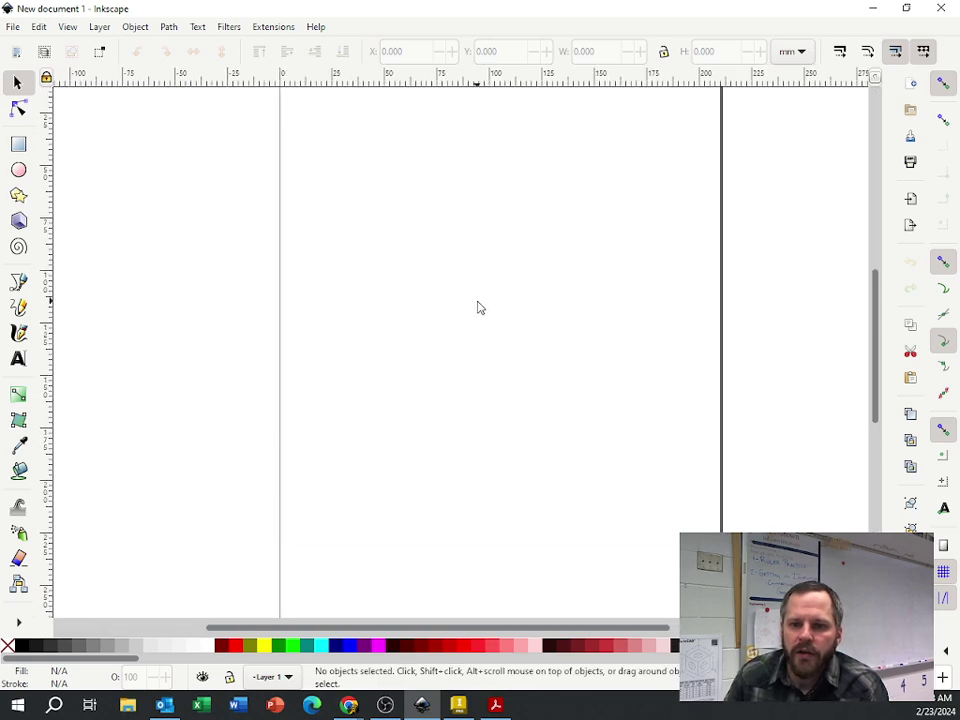
pyautogui.scroll(2, 480, 305)
pyautogui.scroll(-4, 484, 360)
pyautogui.scroll(2, 485, 360)
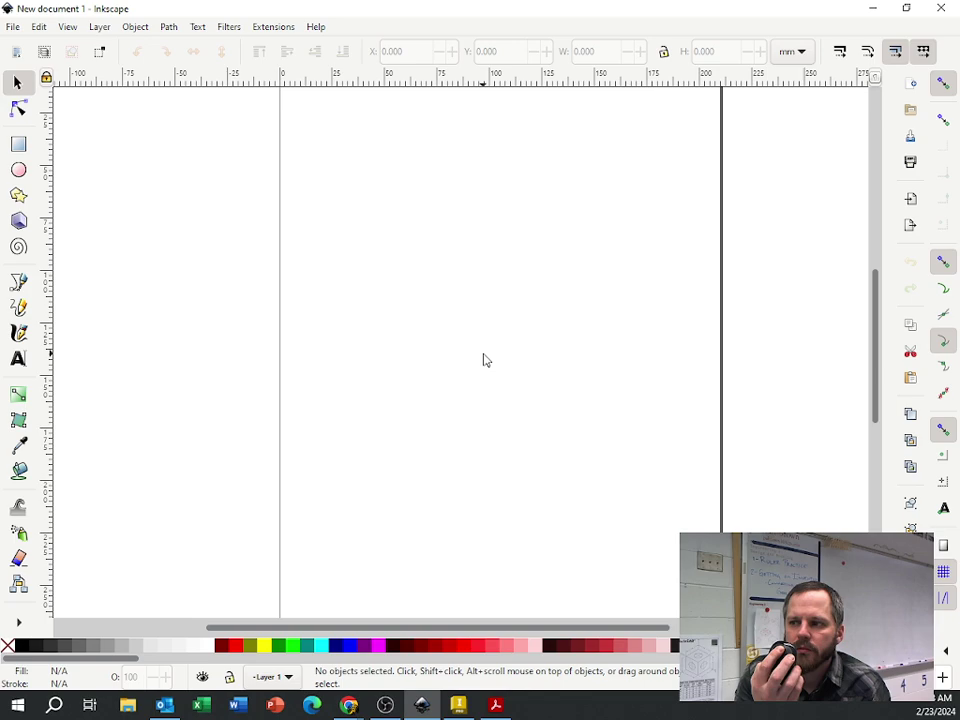
pyautogui.scroll(-2, 484, 360)
pyautogui.scroll(3, 484, 360)
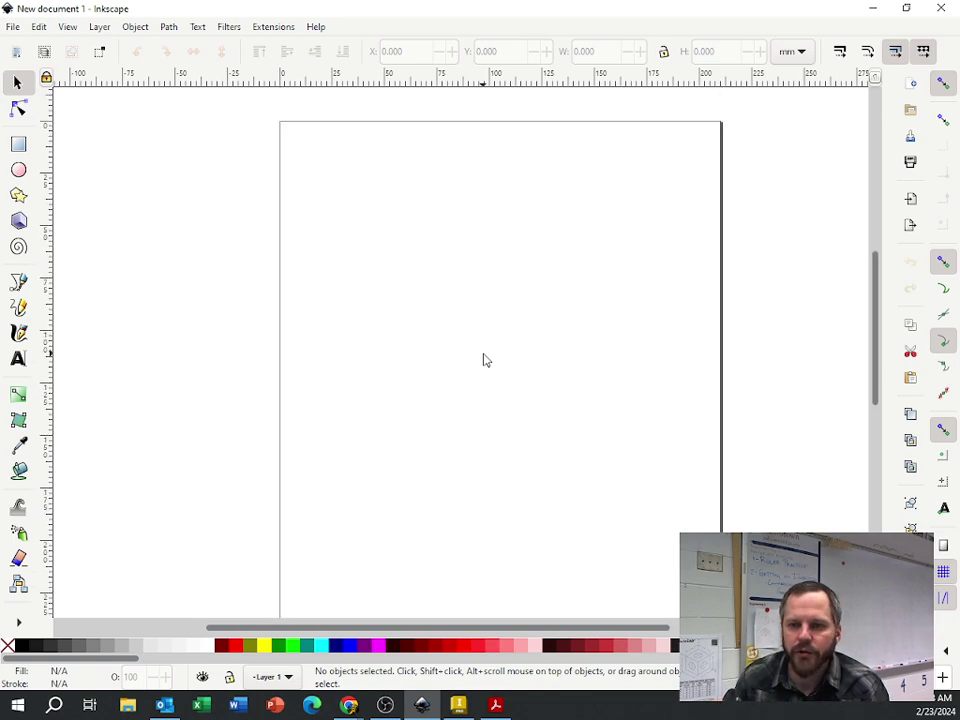
pyautogui.scroll(5, 483, 360)
pyautogui.scroll(-7, 483, 360)
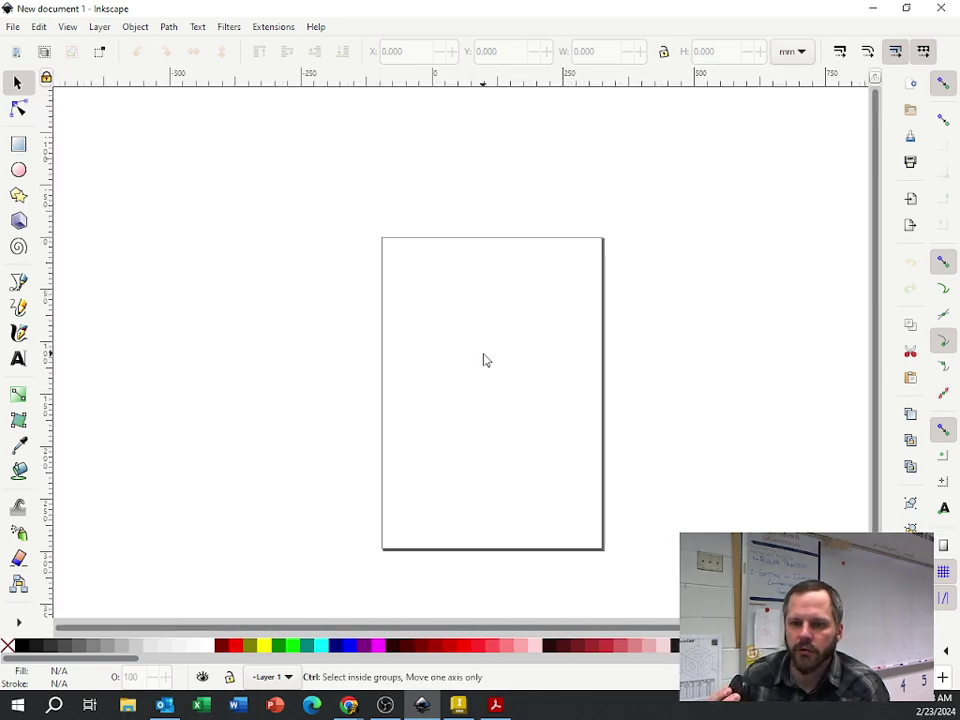
pyautogui.scroll(-4, 484, 360)
pyautogui.scroll(4, 484, 360)
pyautogui.scroll(1, 499, 384)
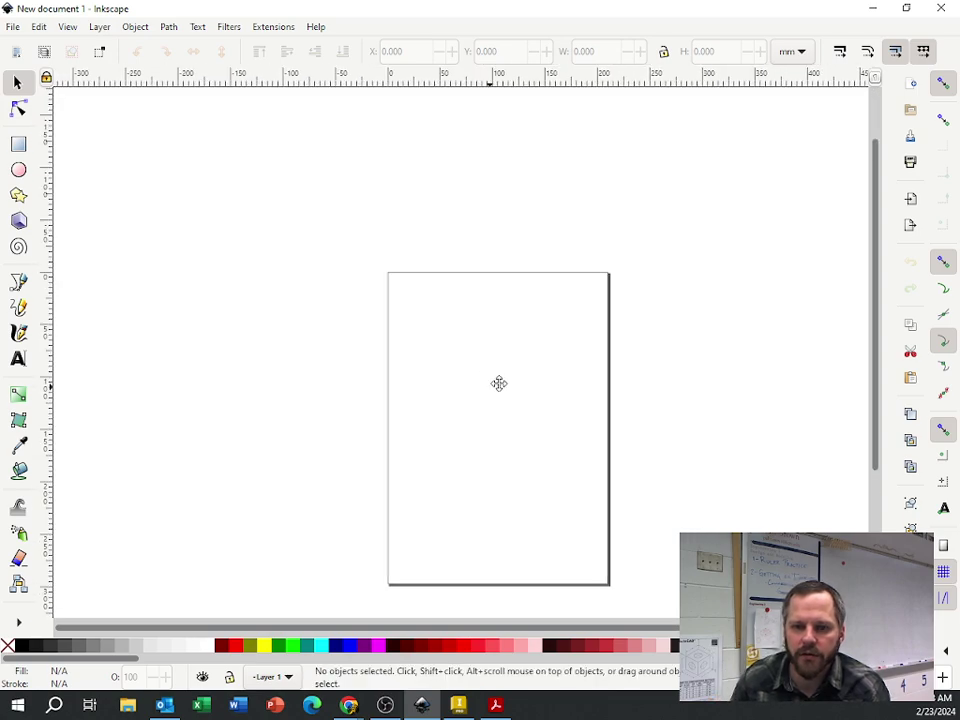
# Shift the page up-left, then bring up File > Open on the Engineering folder
pyautogui.moveTo(499, 384); pyautogui.dragTo(433, 317)
pyautogui.scroll(2, 437, 321)
pyautogui.scroll(-2, 437, 319)
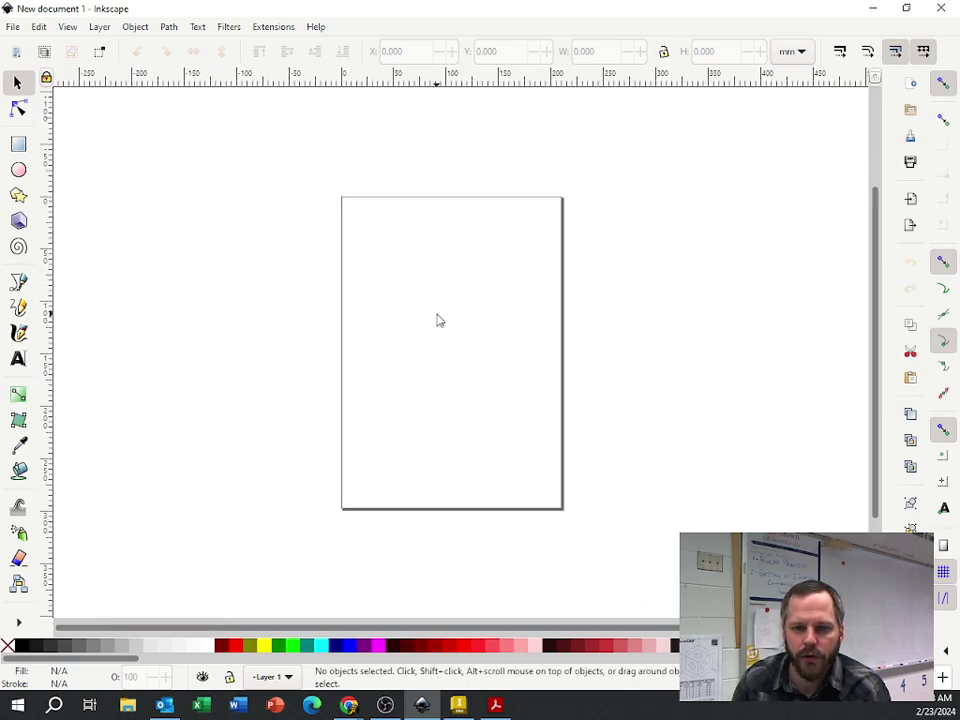
pyautogui.click(13, 28)
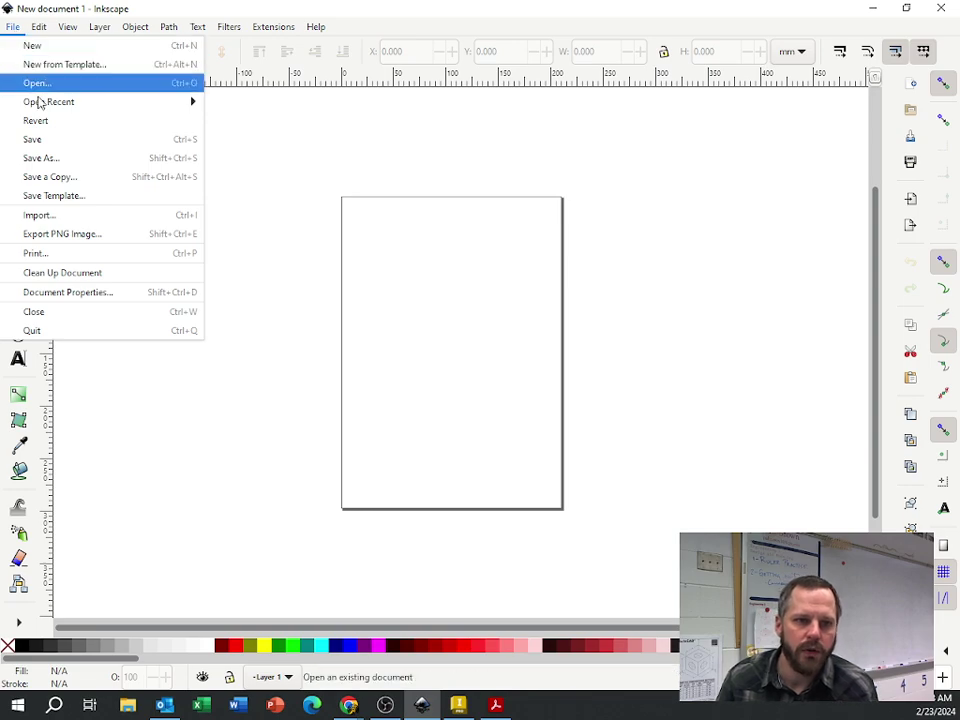
pyautogui.click(38, 83)
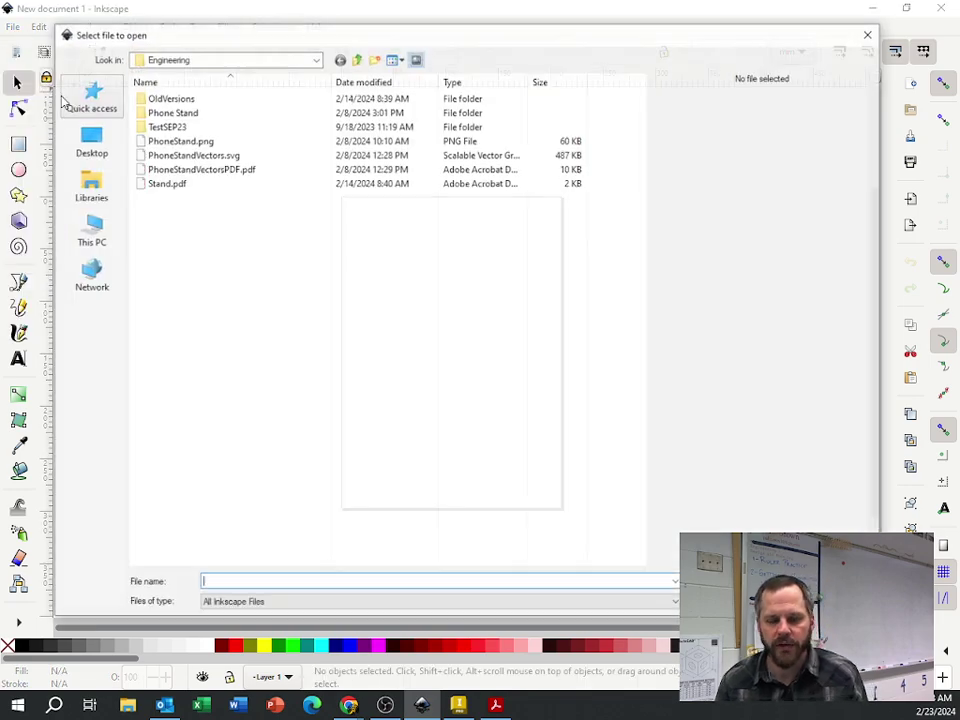
# Open Stand.pdf with internal import, keeping PDF fonts replaced by installed fonts
pyautogui.click(164, 184)
pyautogui.press('Return')
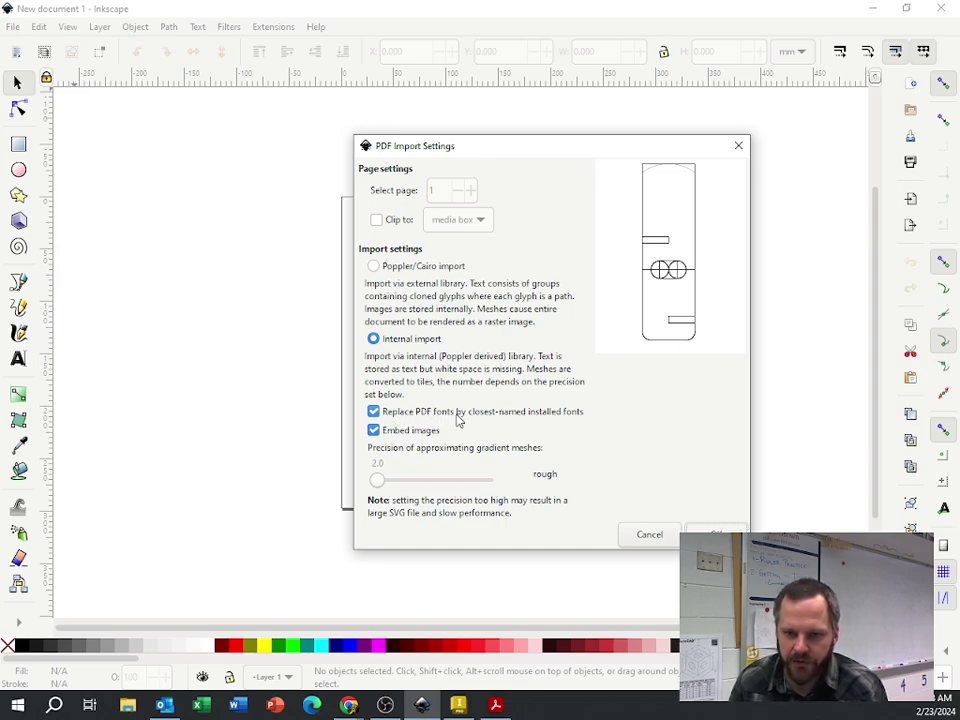
pyautogui.click(373, 411)
pyautogui.click(373, 411)
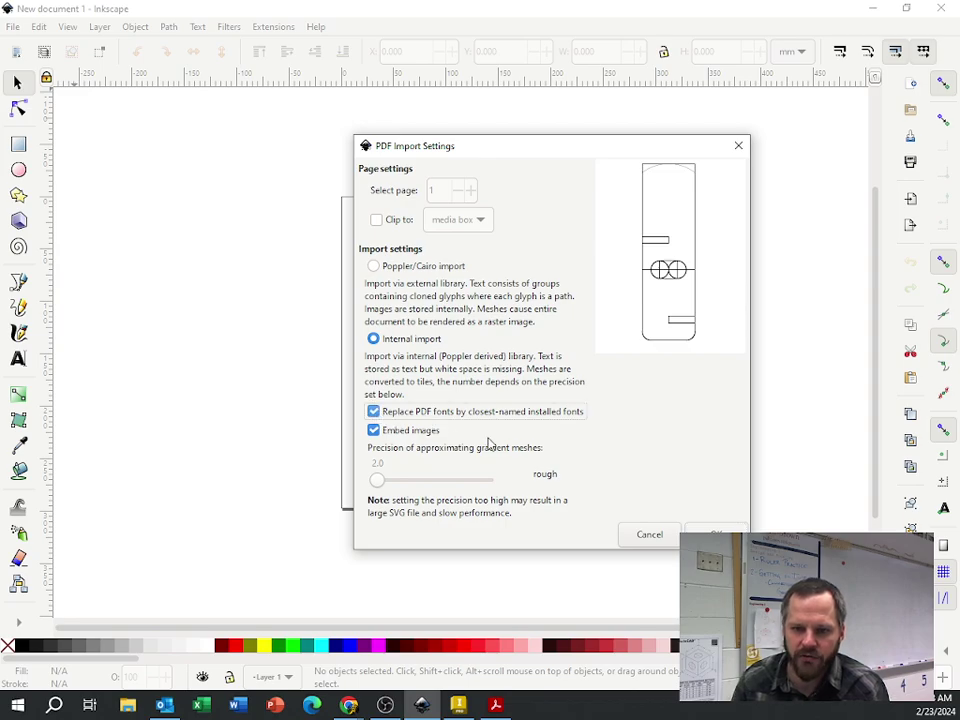
pyautogui.click(716, 534)
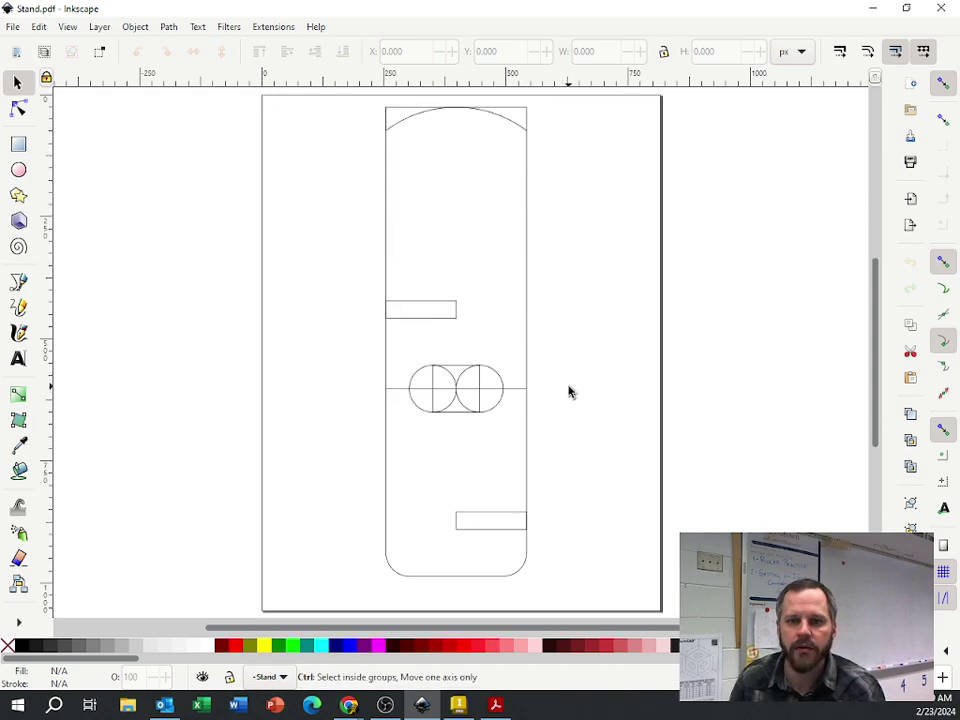
pyautogui.keyDown('ctrl'); pyautogui.scroll(-2, 560, 388); pyautogui.keyUp('ctrl')
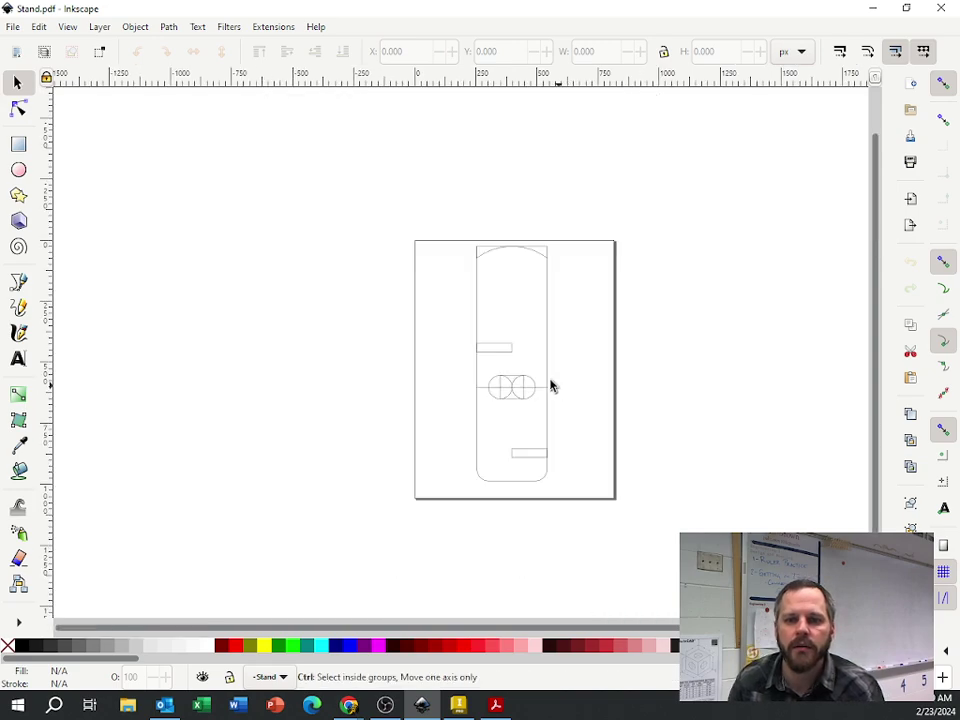
pyautogui.click(477, 298)
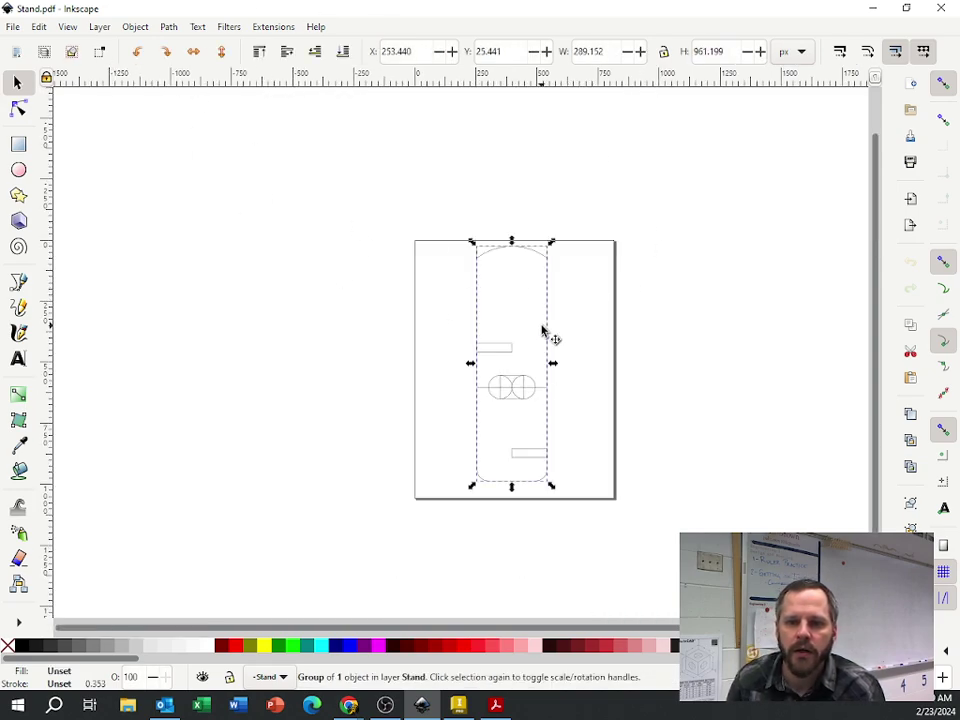
pyautogui.click(591, 367)
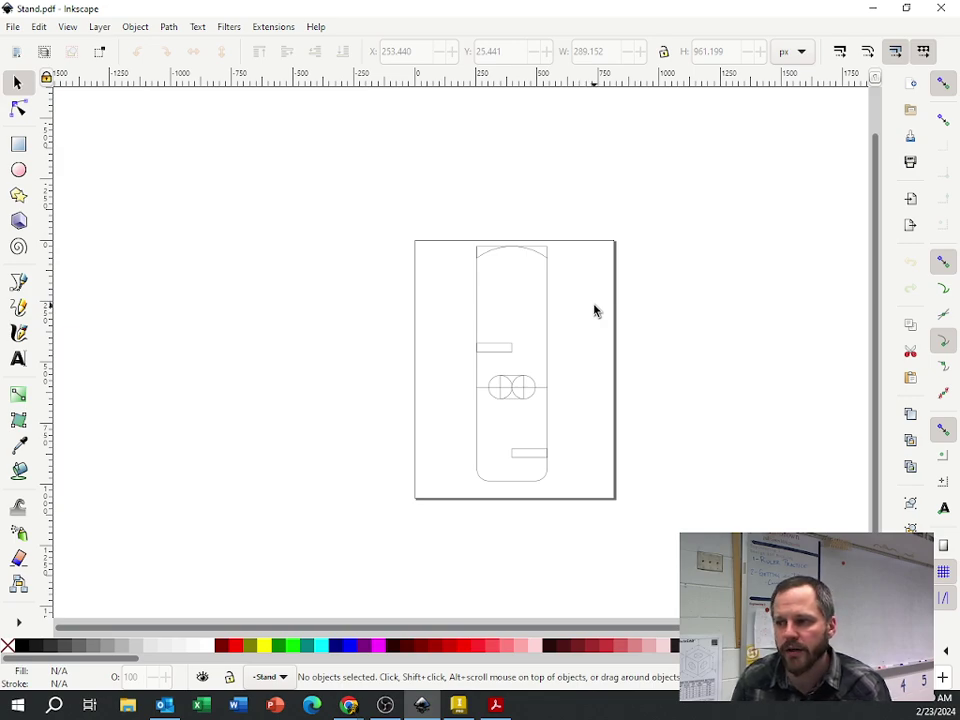
pyautogui.scroll(1, 557, 347)
pyautogui.scroll(-1, 538, 356)
pyautogui.keyDown('ctrl'); pyautogui.scroll(2, 532, 362); pyautogui.keyUp('ctrl')
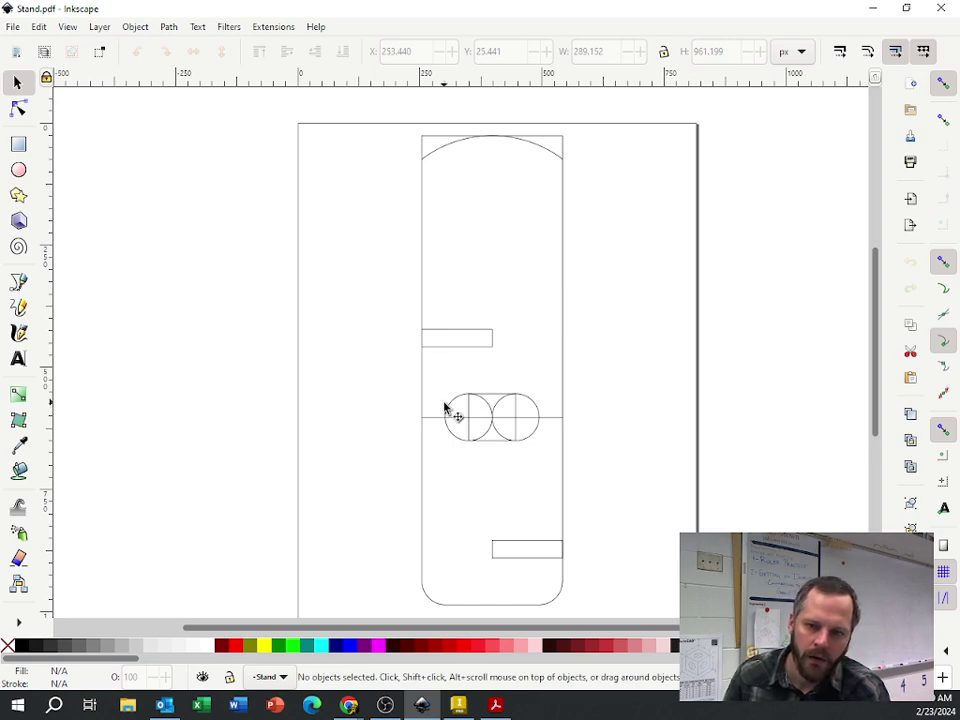
# Nudge the stand outline group right, undoing trial resizes so it stays 289.152 by 961.199 px
pyautogui.click(482, 420)
pyautogui.moveTo(495, 435); pyautogui.dragTo(515, 432)
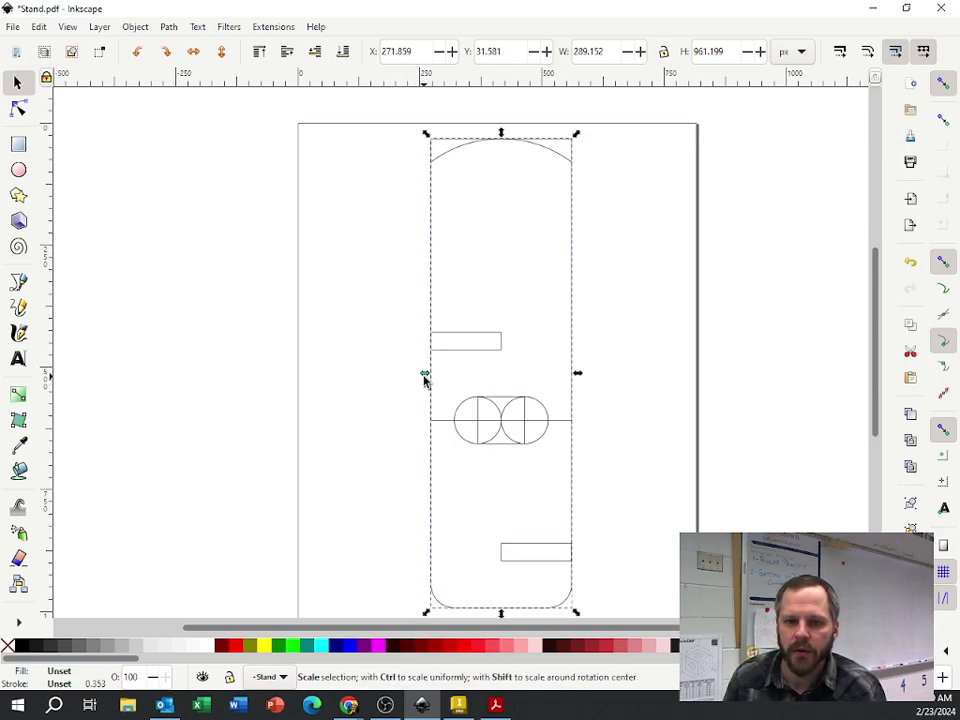
pyautogui.moveTo(424, 376)
pyautogui.mouseDown()
pyautogui.moveTo(356, 377)
pyautogui.moveTo(386, 386)
pyautogui.moveTo(438, 378)
pyautogui.mouseUp()
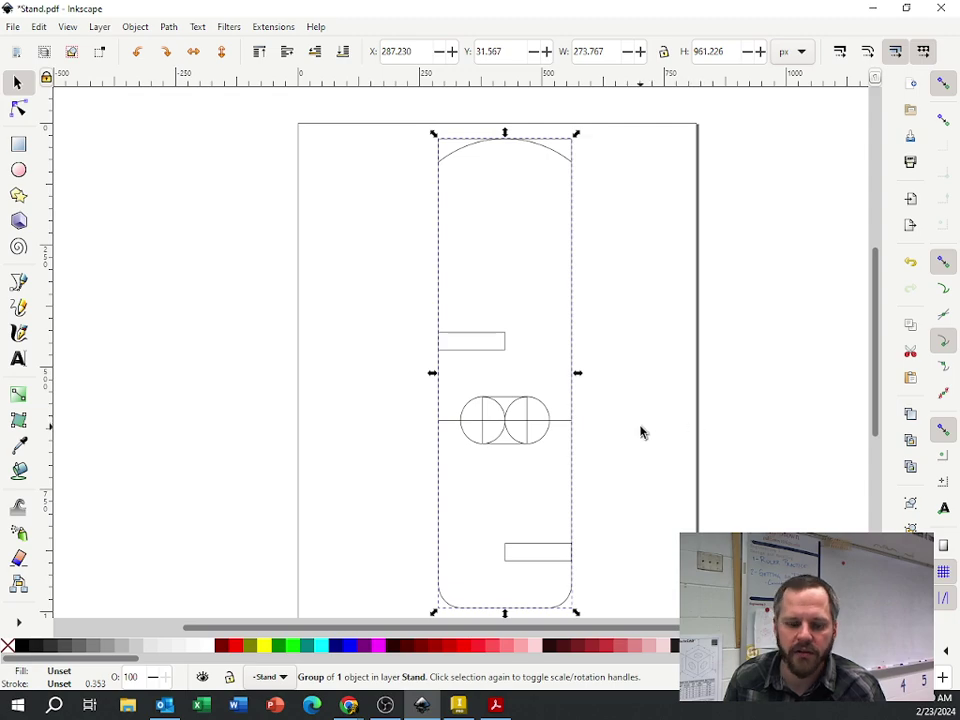
pyautogui.hotkey('ctrl', 'z')
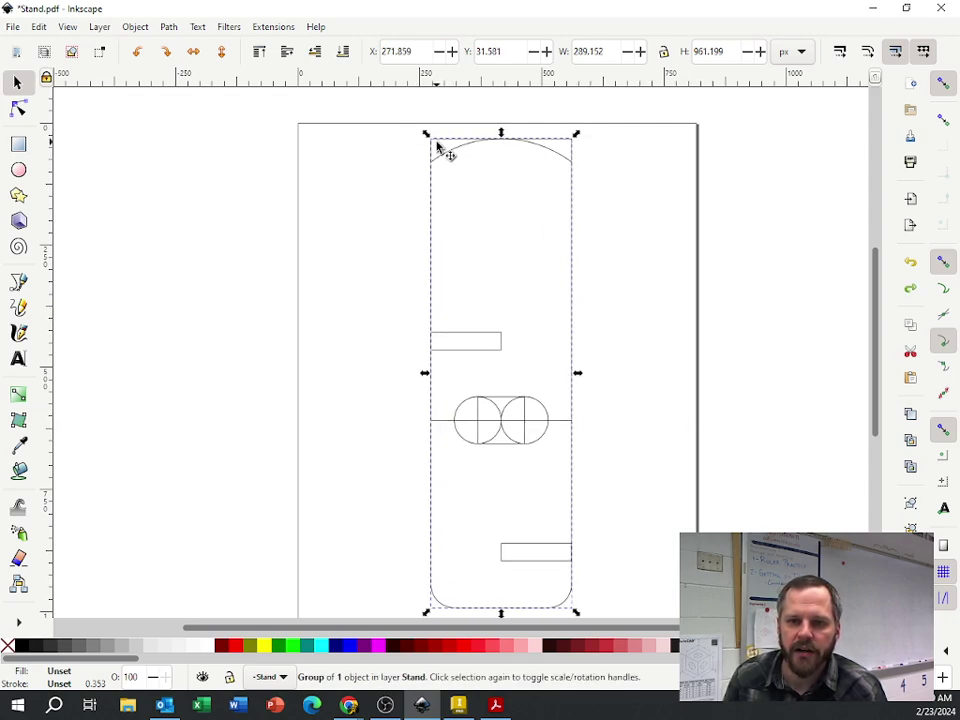
pyautogui.moveTo(429, 137); pyautogui.dragTo(392, 178)
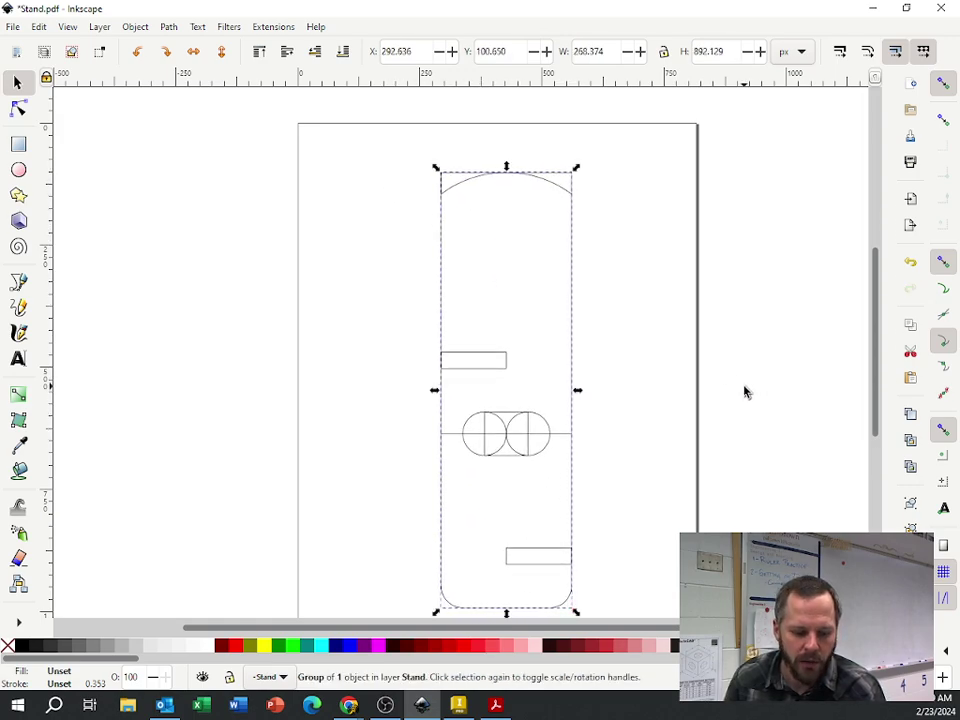
pyautogui.hotkey('ctrl', 'z')
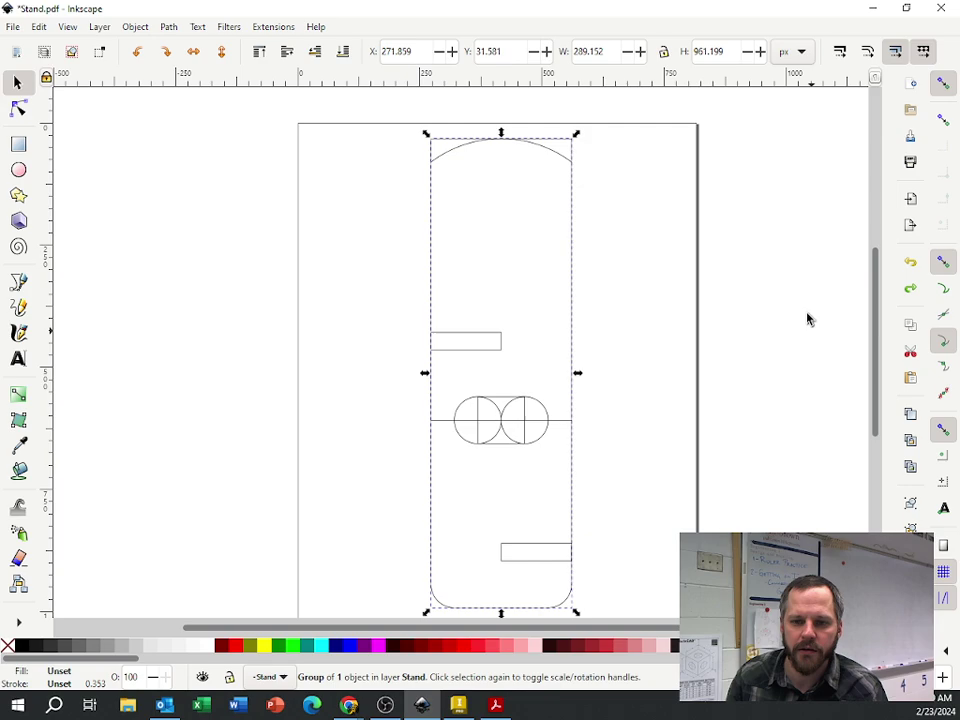
pyautogui.press('Escape')
pyautogui.click(486, 350)
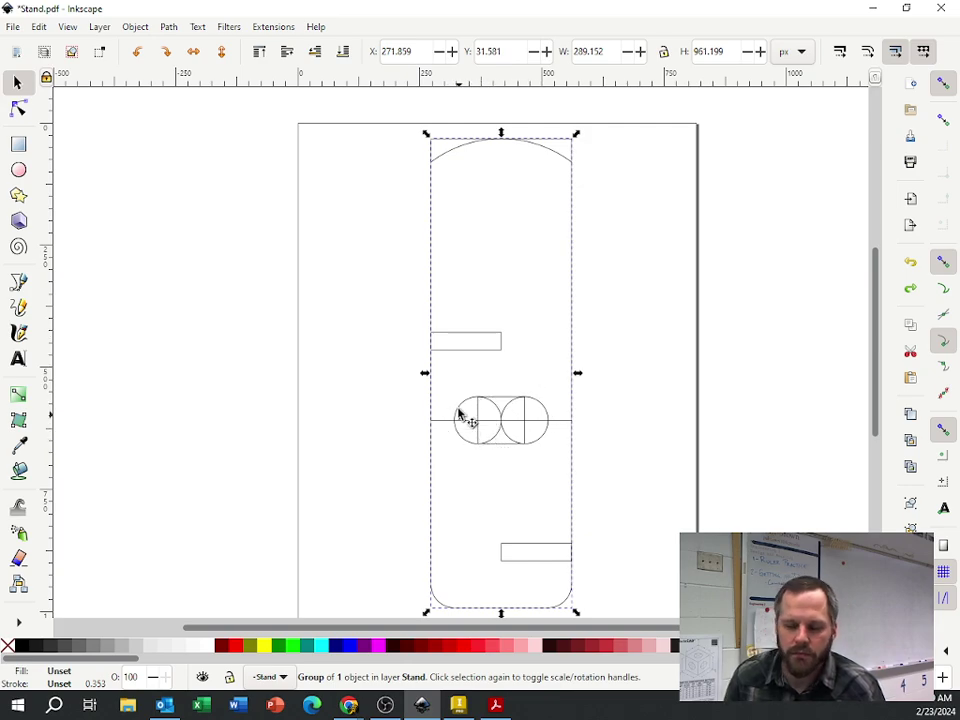
pyautogui.click(487, 418)
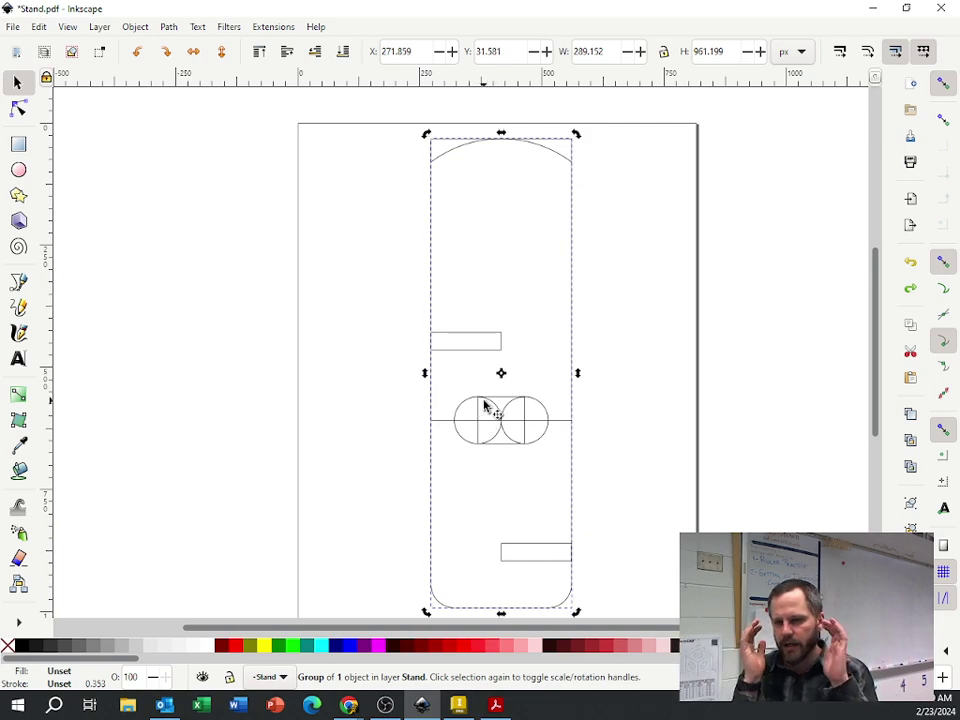
# Ungroup the stand outline twice, splitting it into 13 separate objects
pyautogui.click(536, 418)
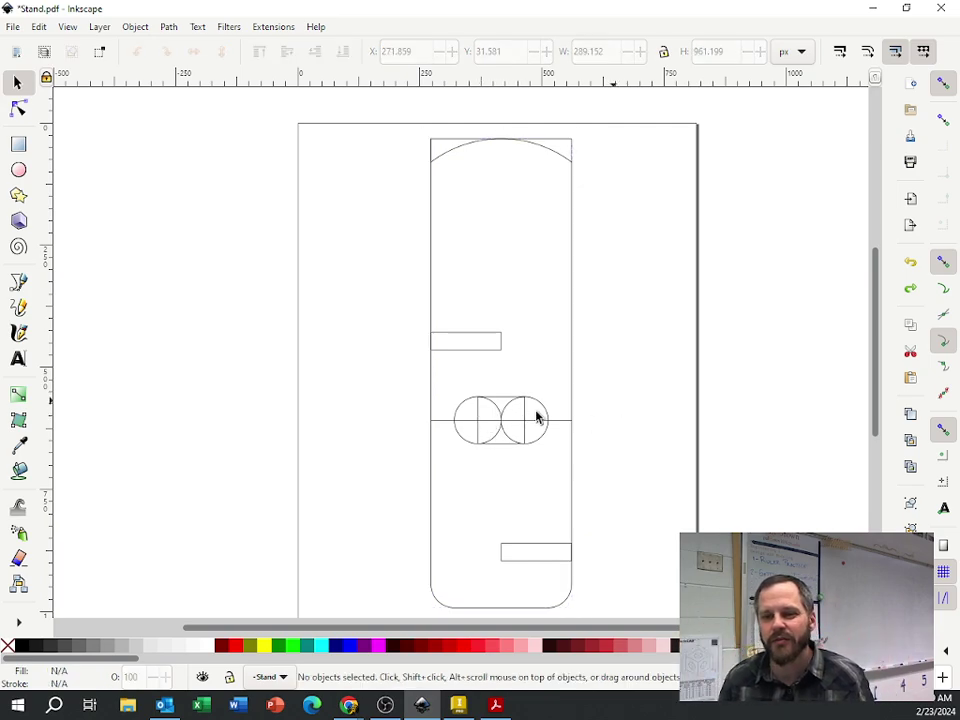
pyautogui.click(478, 430)
pyautogui.rightClick(487, 424)
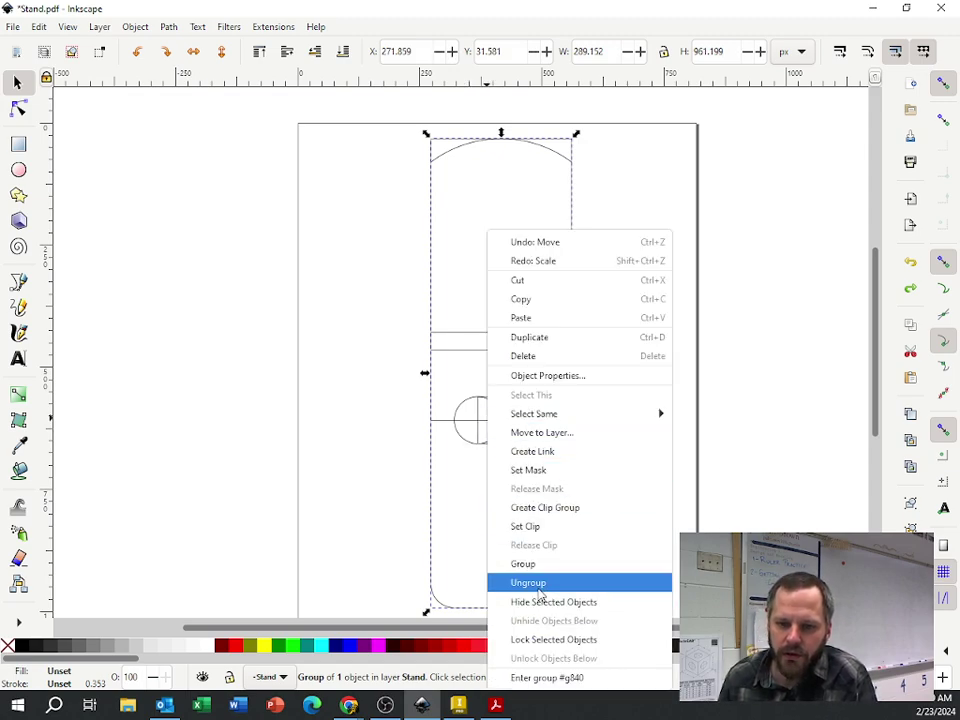
pyautogui.click(530, 589)
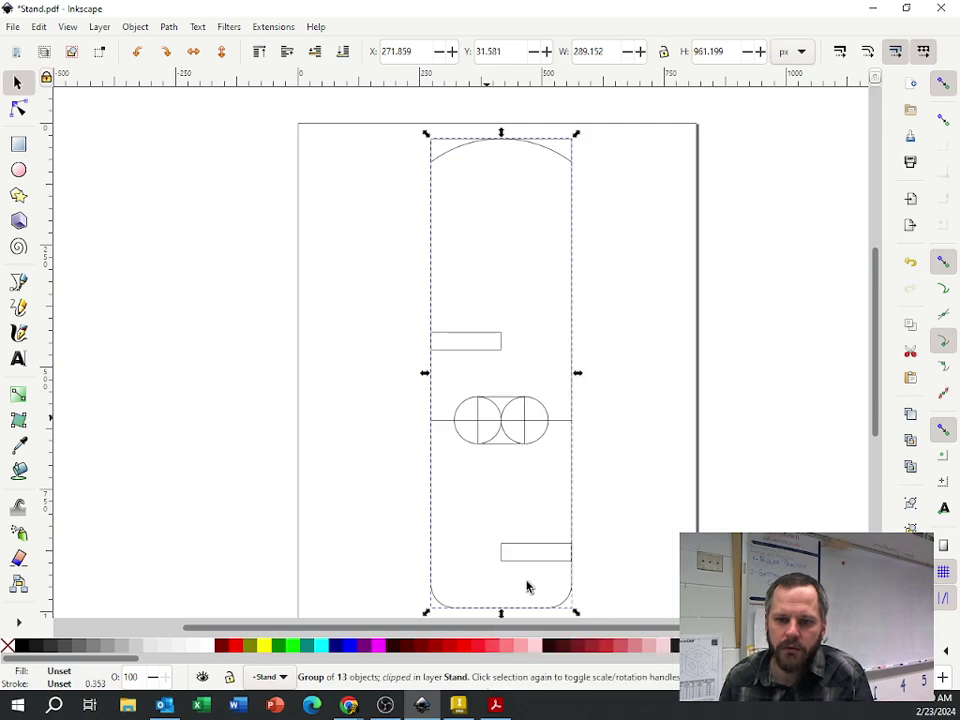
pyautogui.rightClick(480, 427)
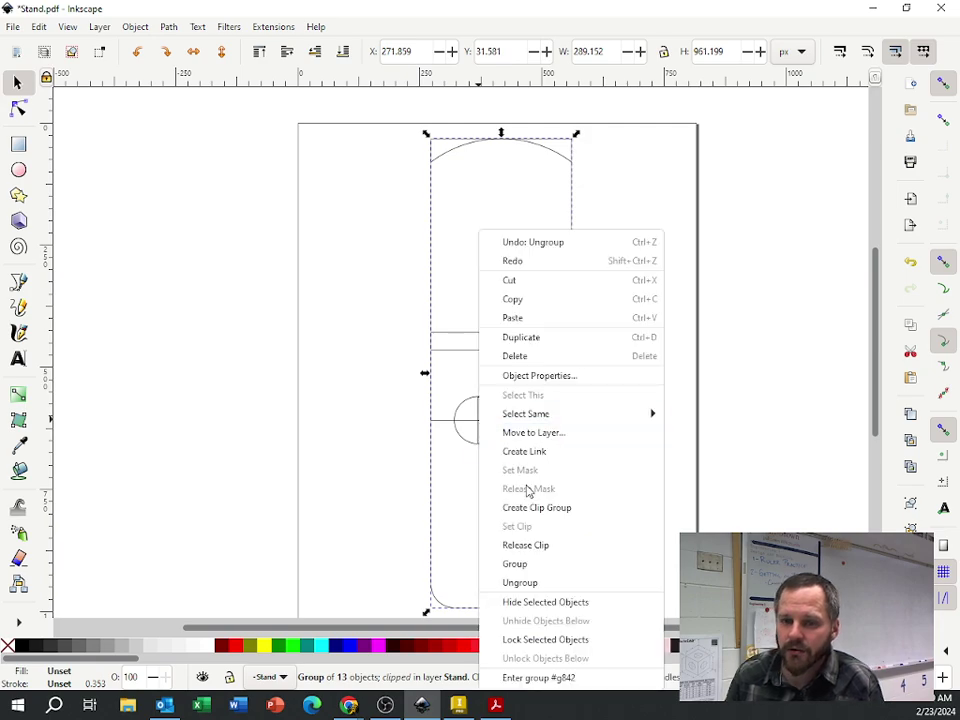
pyautogui.click(549, 582)
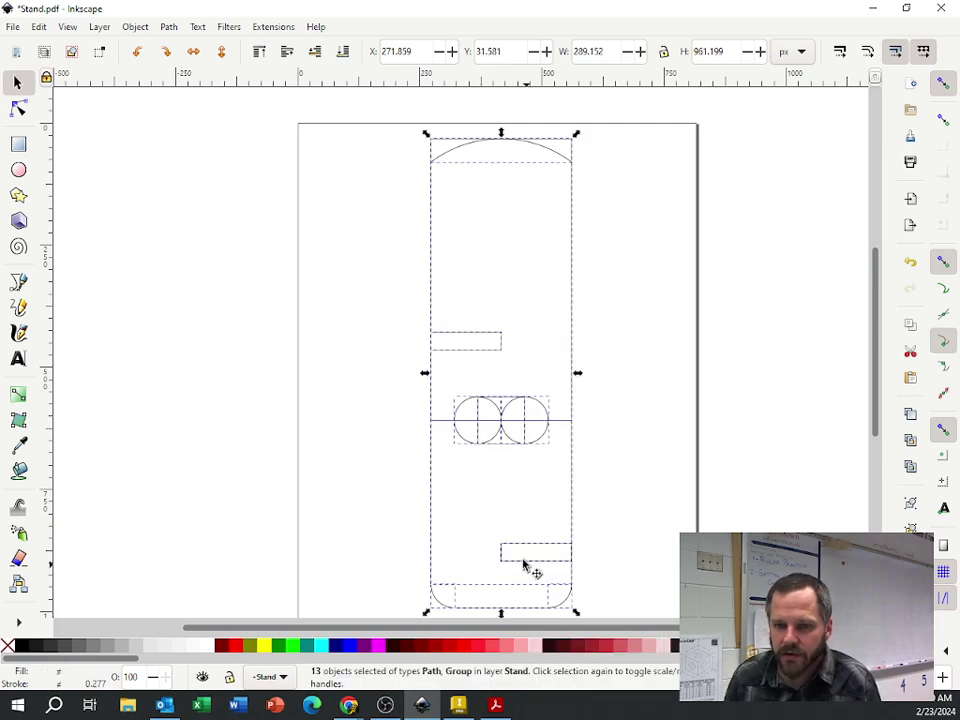
# Test-drag the square, left circle and small rectangle, then undo so every piece returns to place
pyautogui.click(390, 398)
pyautogui.moveTo(484, 420); pyautogui.dragTo(360, 407)
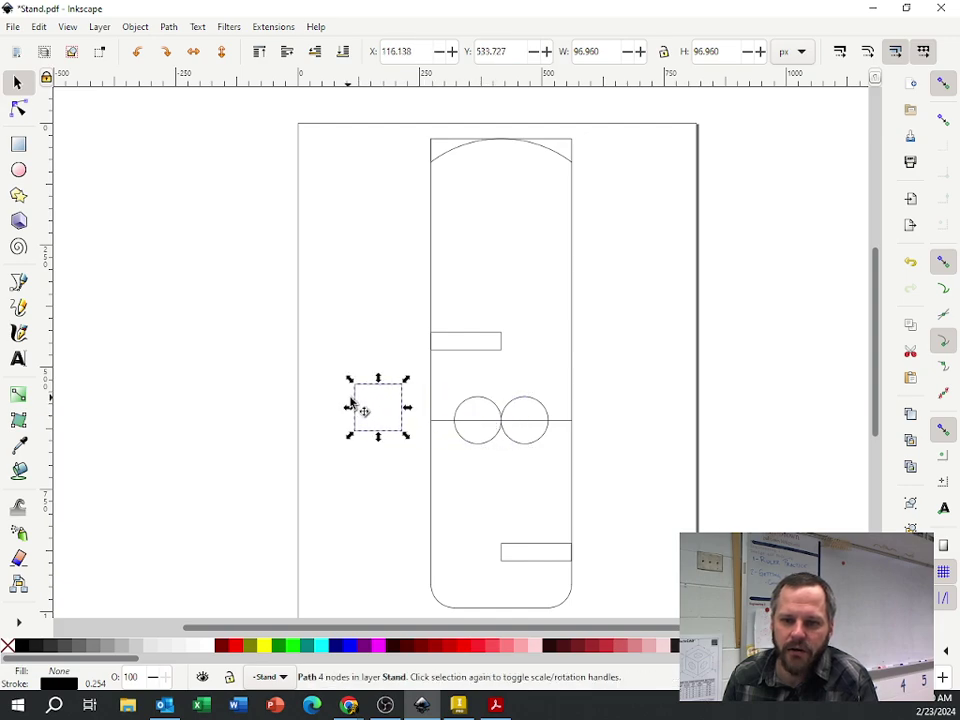
pyautogui.moveTo(476, 407); pyautogui.dragTo(388, 243)
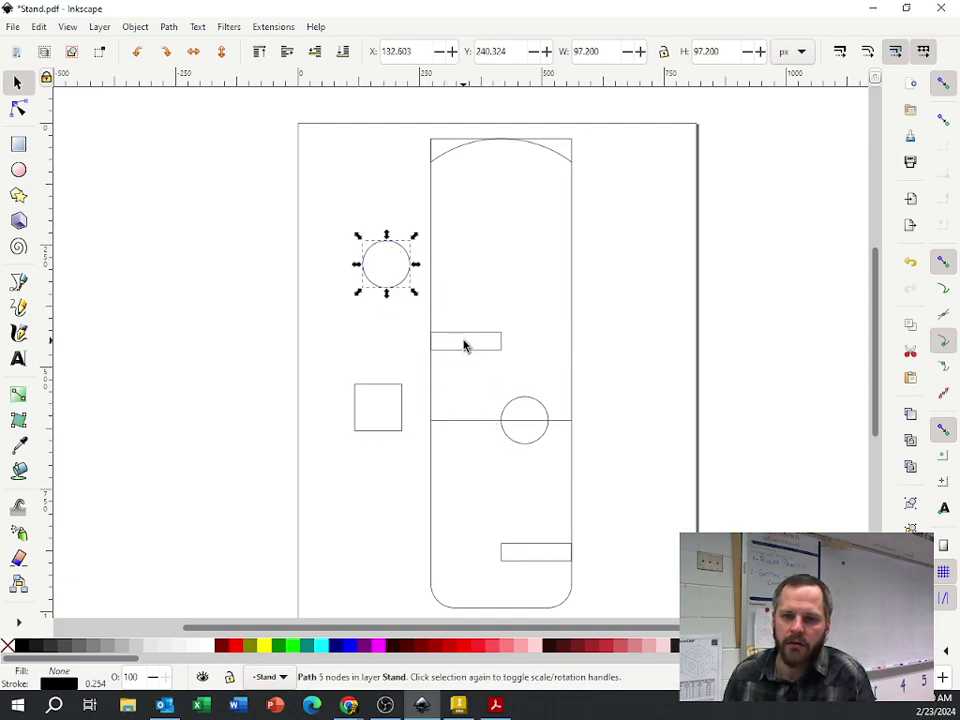
pyautogui.click(471, 378)
pyautogui.moveTo(500, 342); pyautogui.dragTo(500, 409)
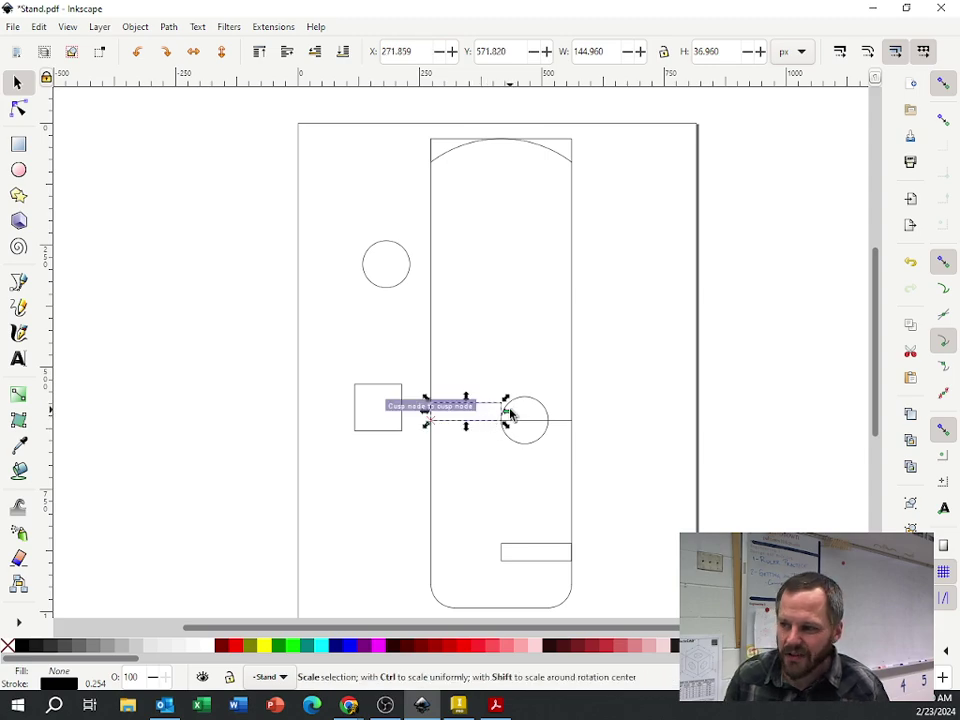
pyautogui.hotkey('ctrl', 'z')
pyautogui.hotkey('ctrl', 'z')
pyautogui.hotkey('ctrl', 'z')
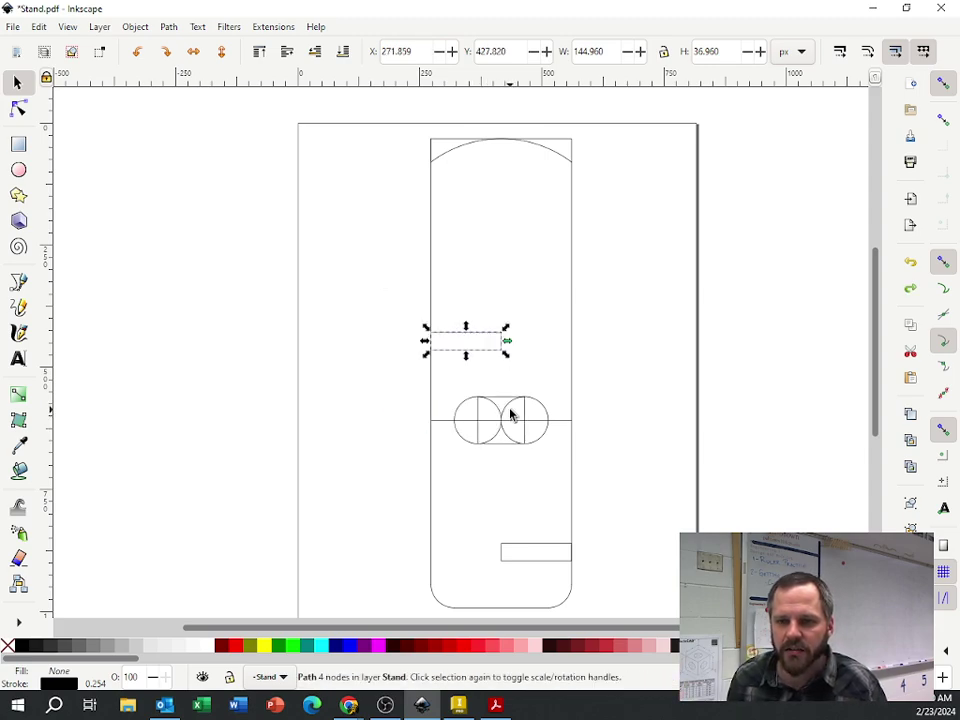
pyautogui.press('Escape')
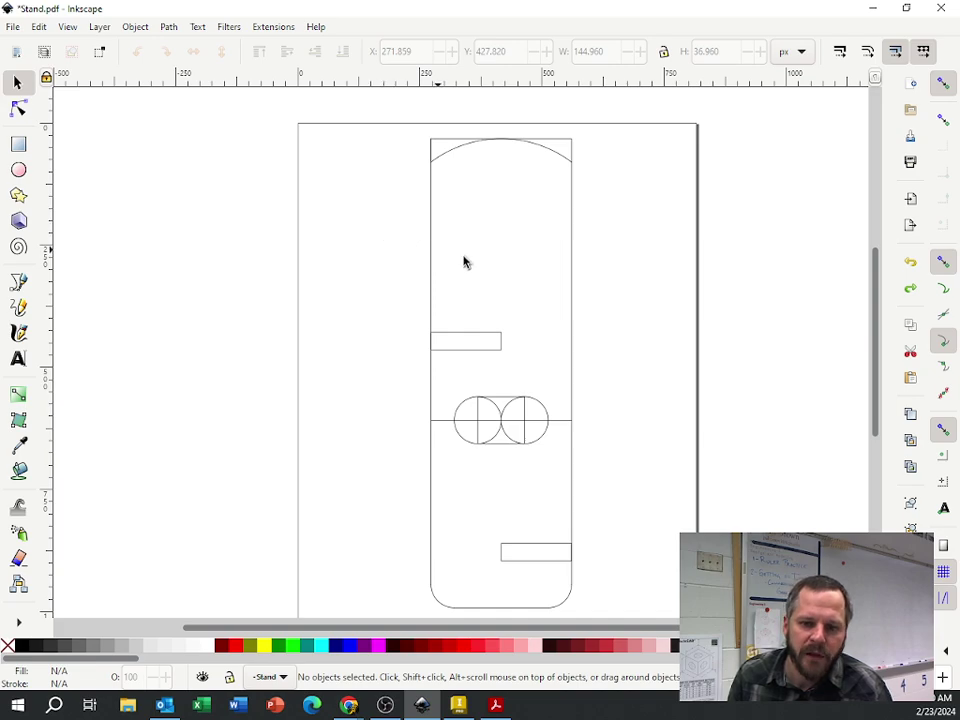
pyautogui.keyDown('ctrl'); pyautogui.scroll(-2, 470, 265); pyautogui.keyUp('ctrl')
pyautogui.keyDown('ctrl'); pyautogui.scroll(2, 480, 273); pyautogui.keyUp('ctrl')
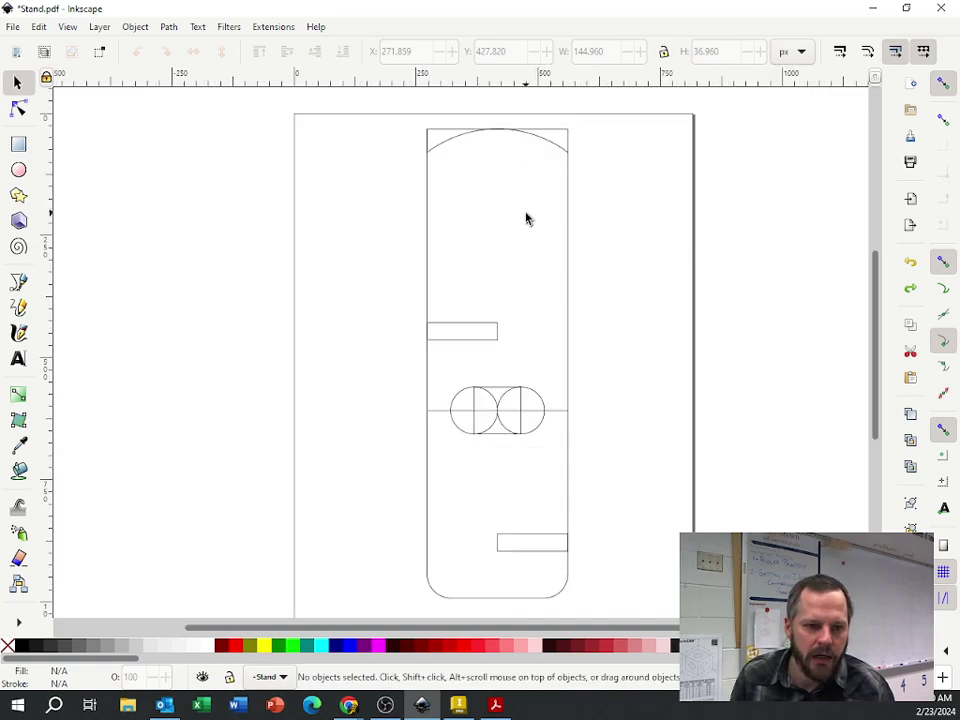